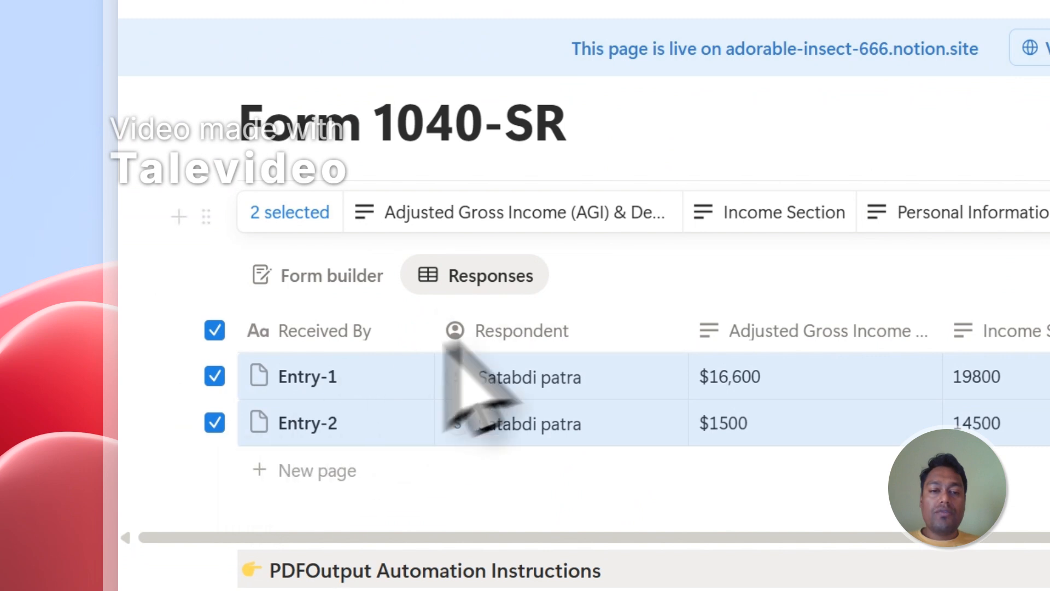
Clear the selected entries in the Form 1040-SR table and switch to the PDFOutput site to look over its landing page
left_click(611, 285)
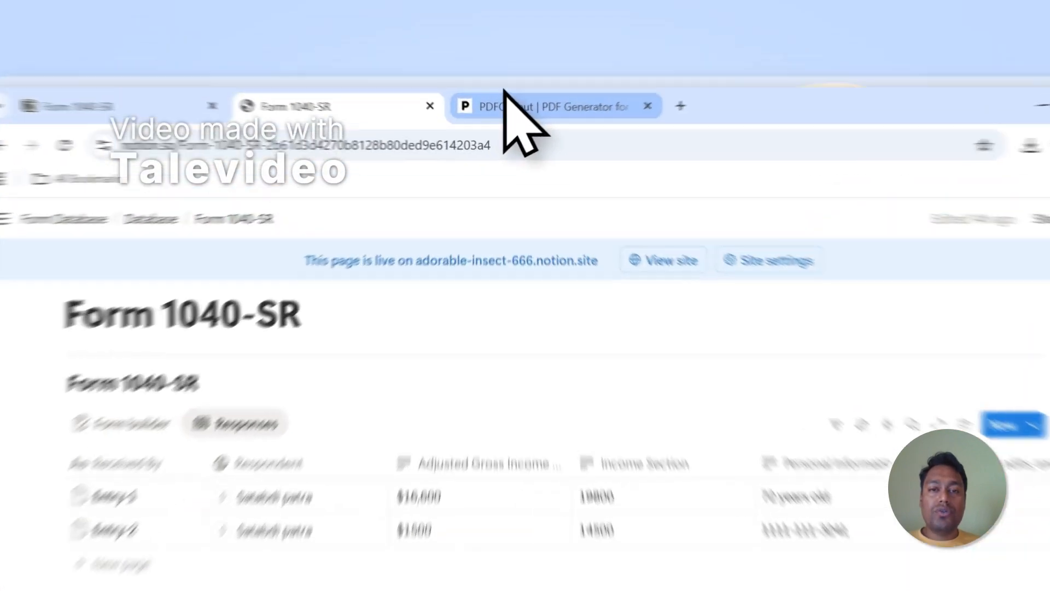
left_click(486, 80)
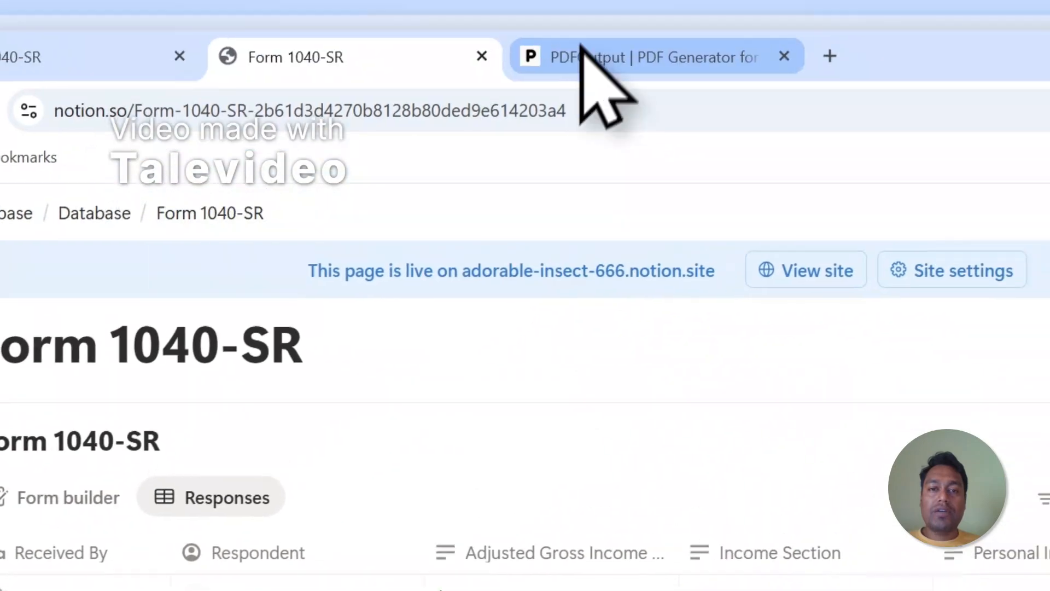
left_click(583, 53)
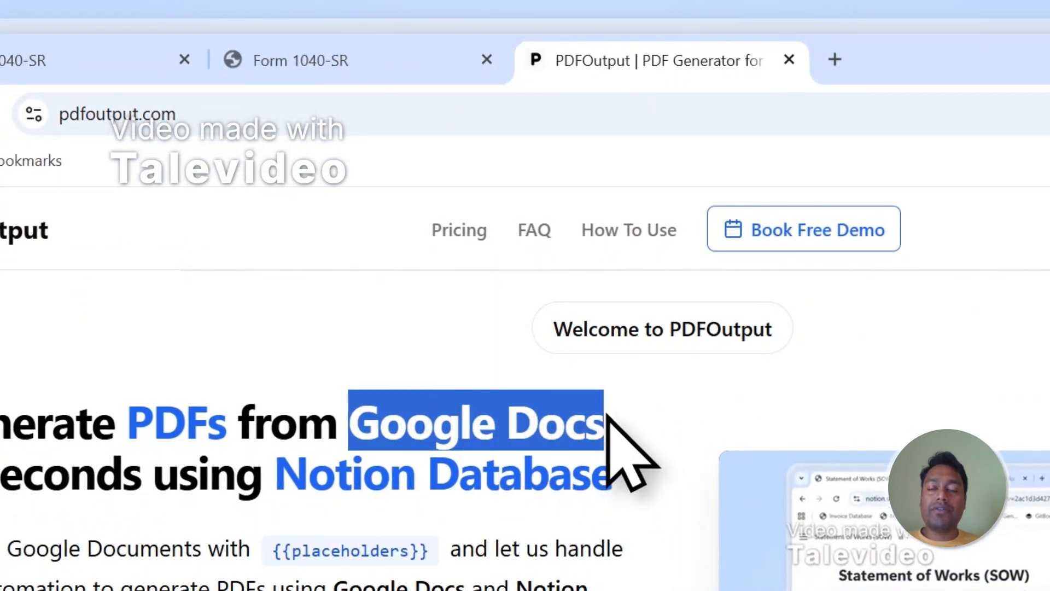
scroll(511, 433, "down", 5)
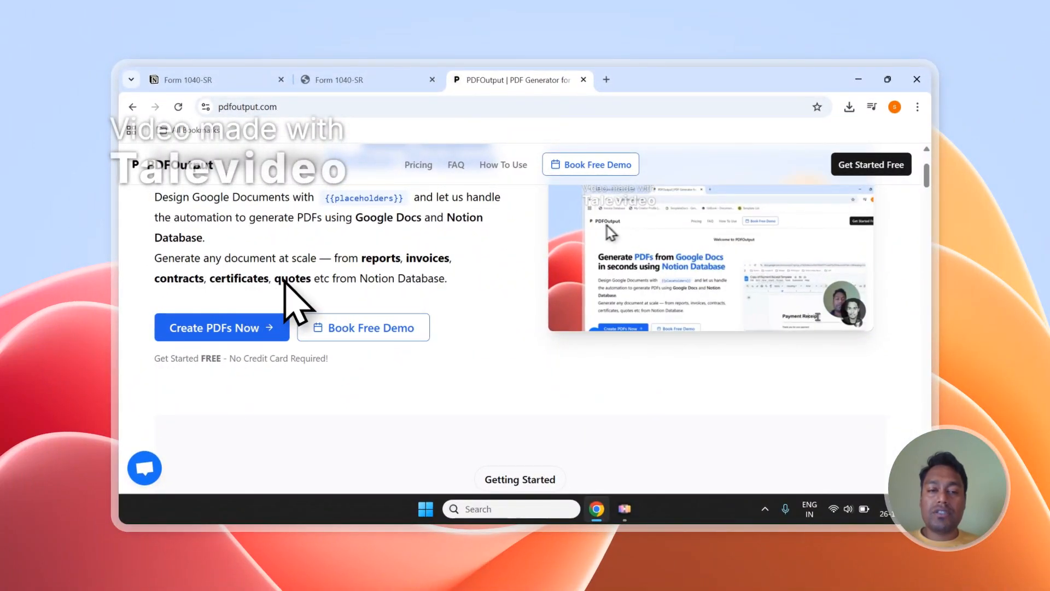
scroll(413, 261, "up", 4)
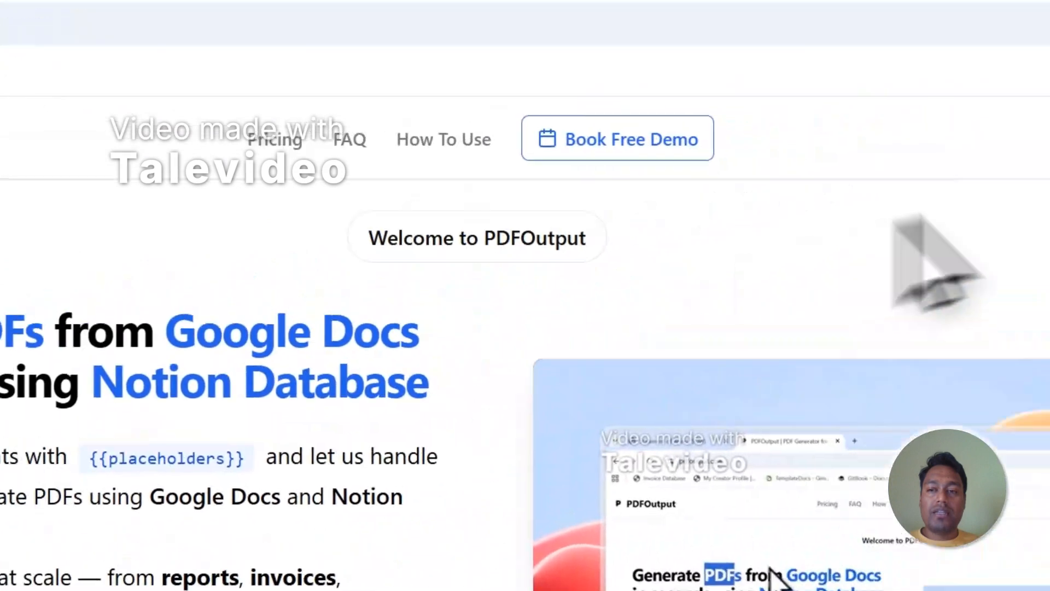
Get started with PDFOutput and sign in with a Google account
left_click(758, 256)
left_click(394, 437)
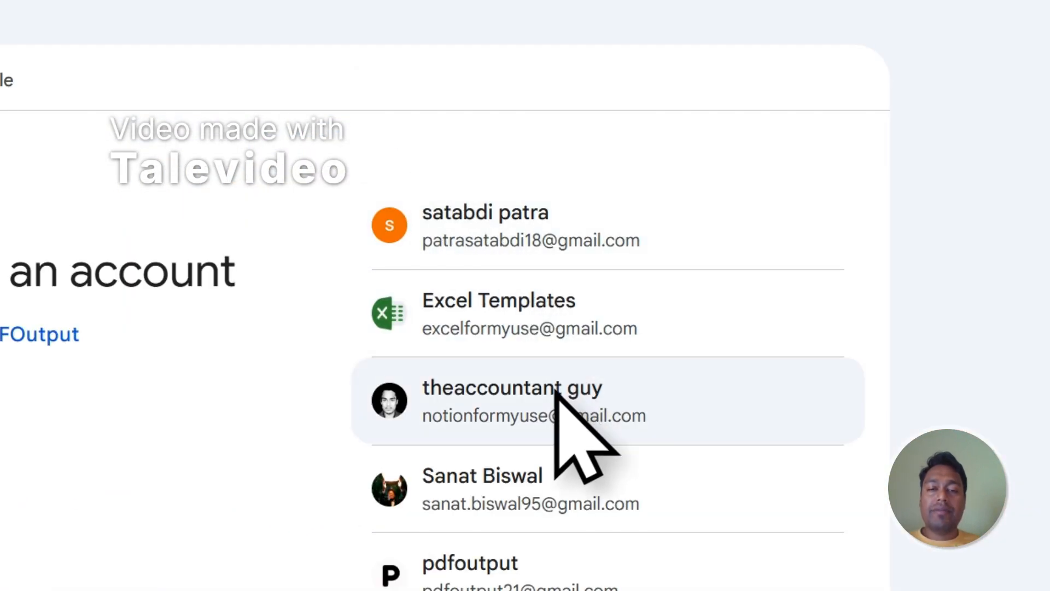
left_click(556, 388)
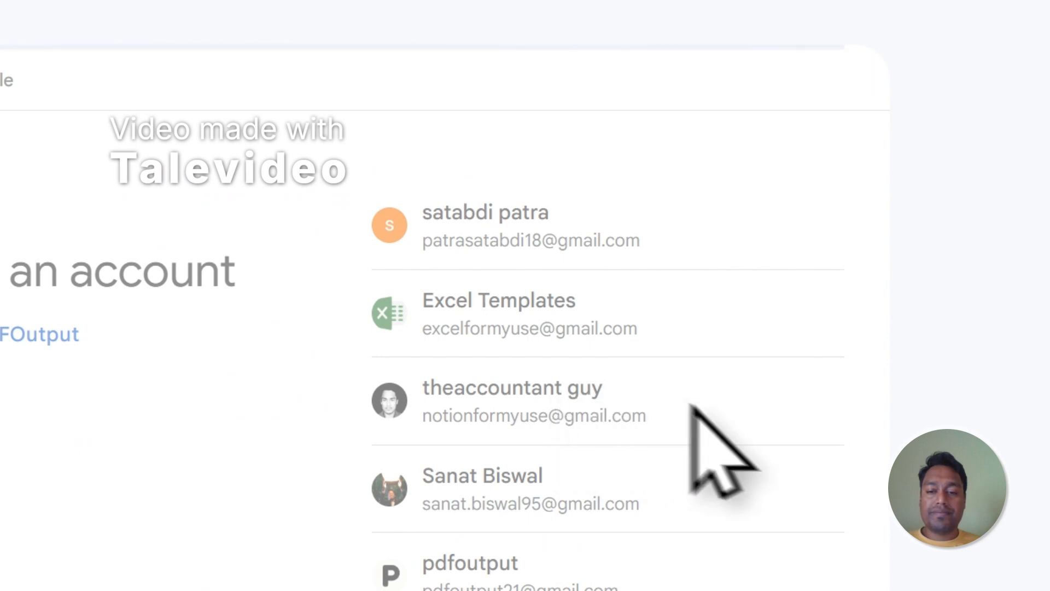
left_click(742, 484)
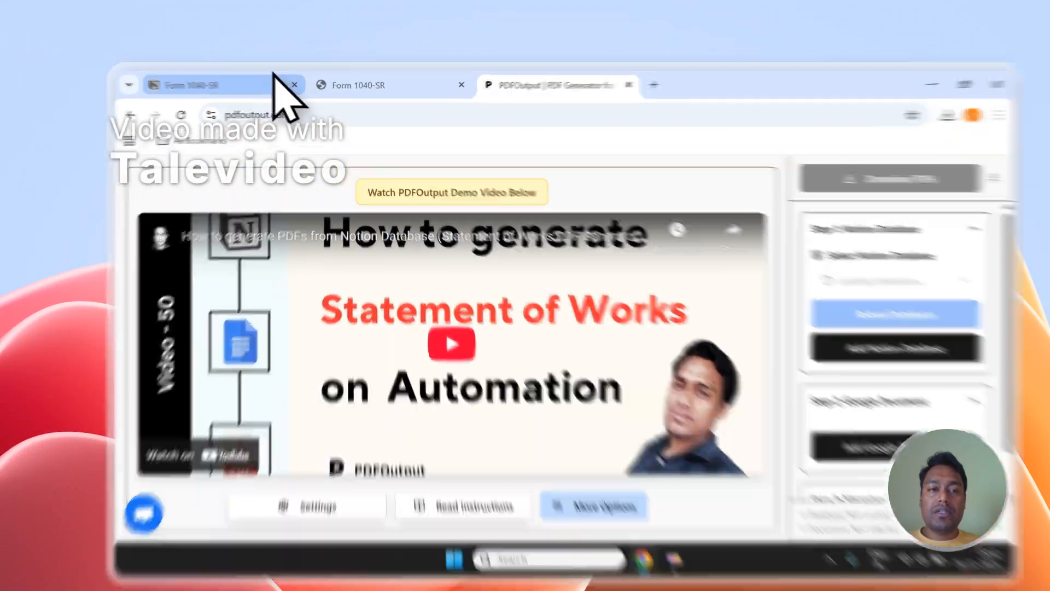
Copy the page title "Form 1040-SR" from the Notion form page
left_click(336, 80)
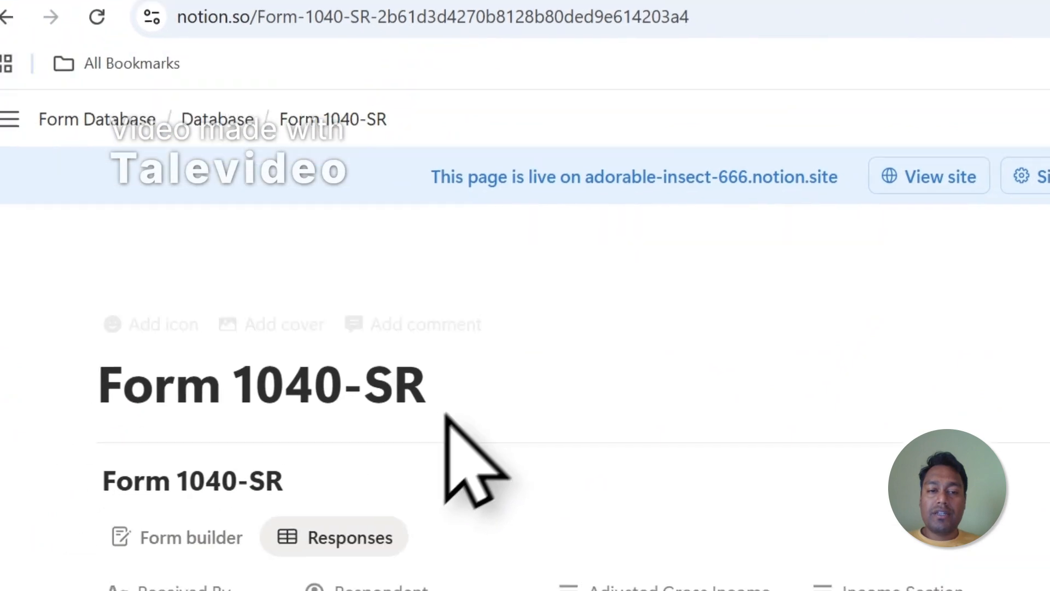
left_click_drag(566, 251, 186, 278)
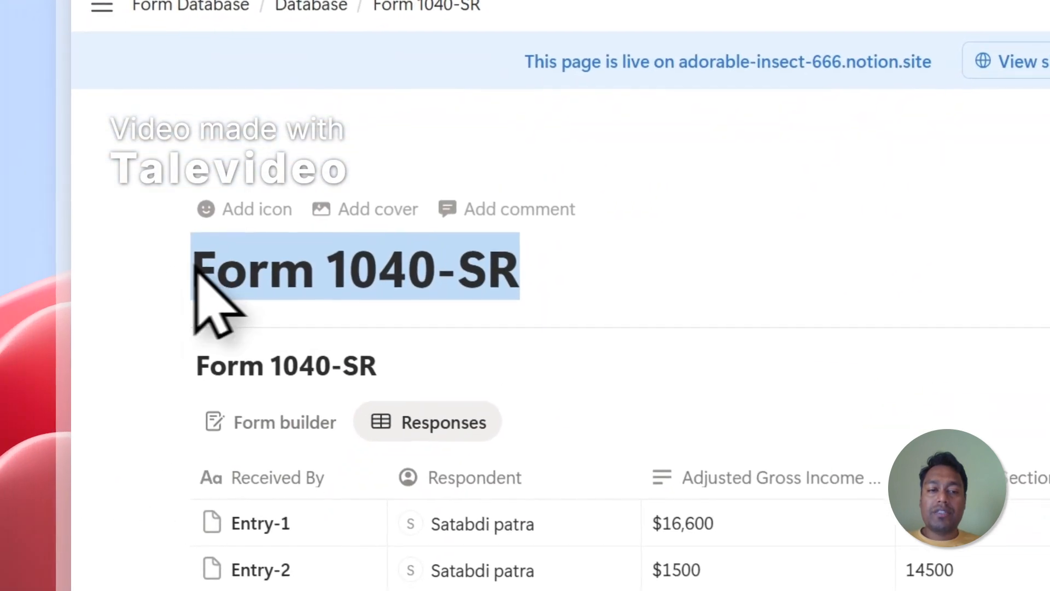
right_click(261, 279)
left_click(311, 186)
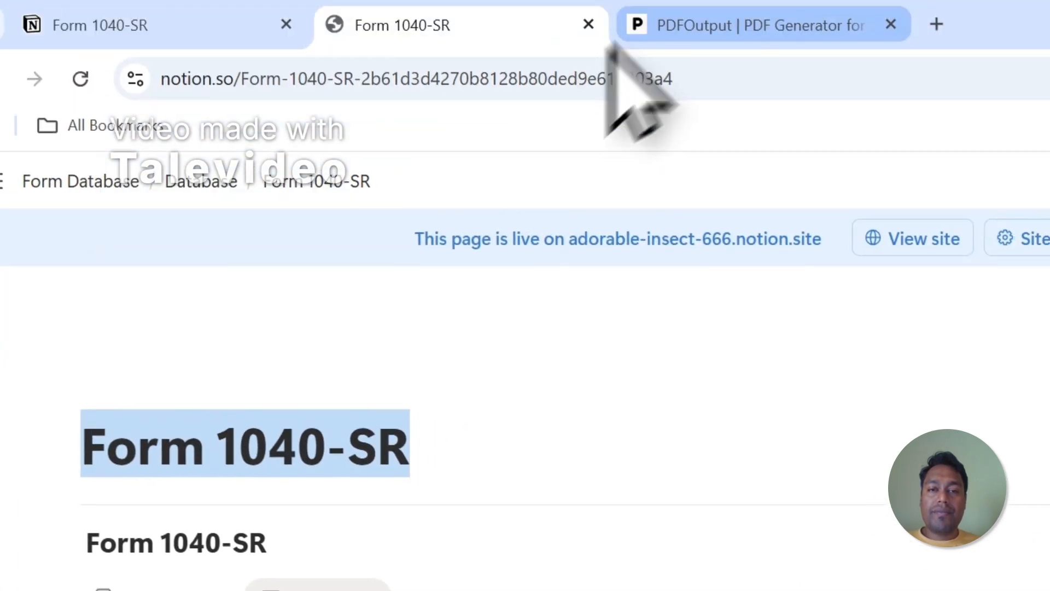
Start adding a Notion database in PDFOutput and proceed to selecting the pages it may access
left_click(657, 25)
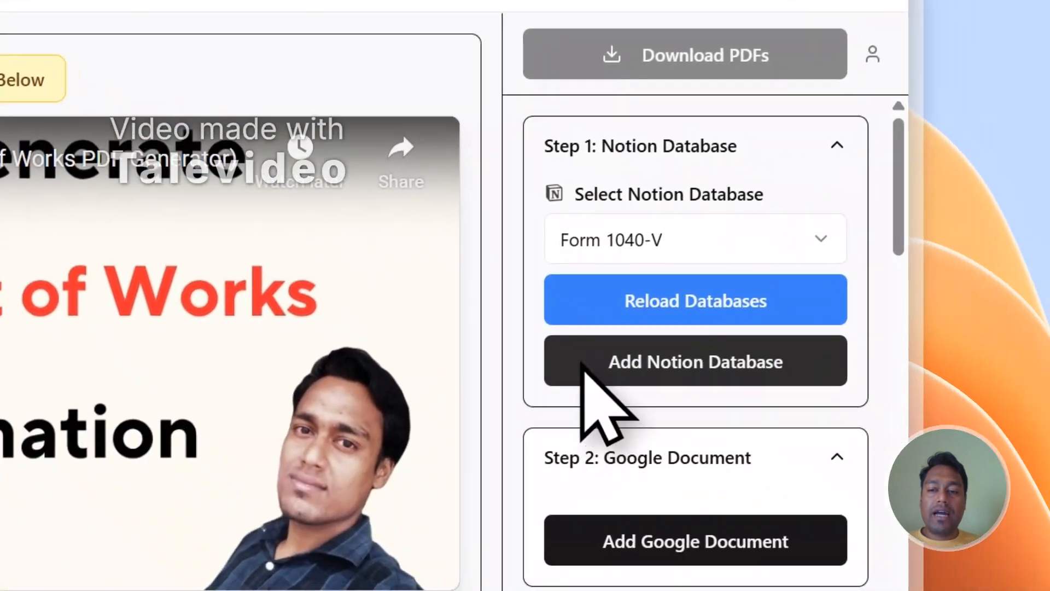
left_click(802, 568)
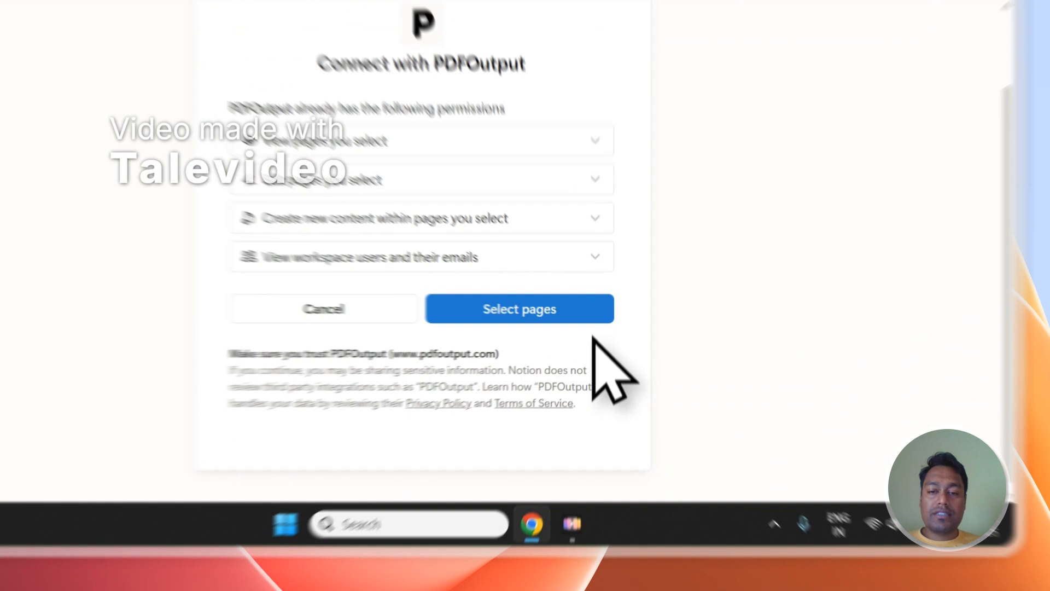
left_click(607, 366)
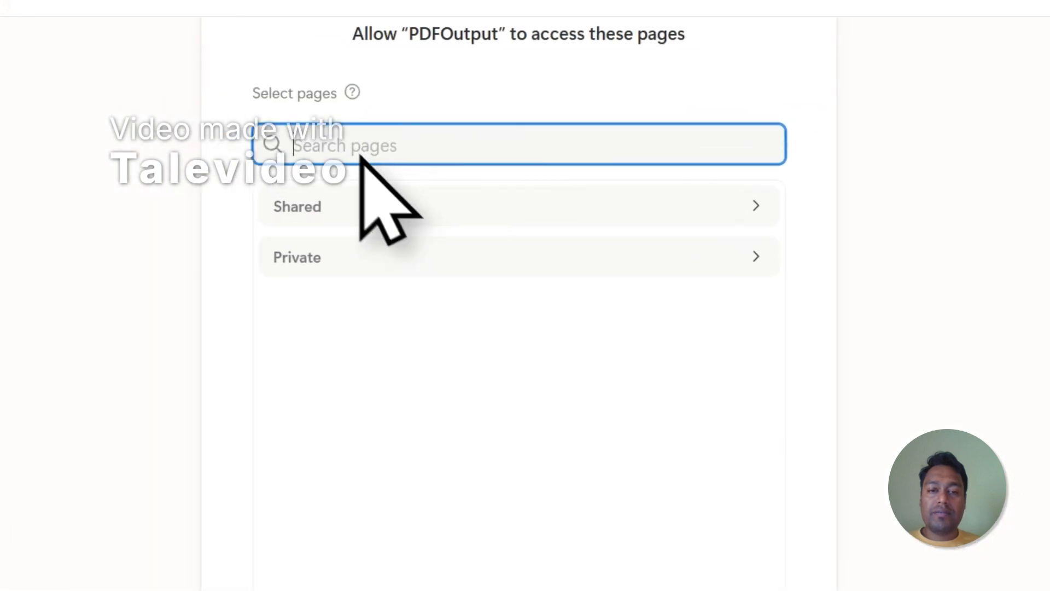
Search the Notion pages for "Form 1040-SR" and add the page located under Form Database / Database to the access selection
right_click(371, 156)
left_click(414, 450)
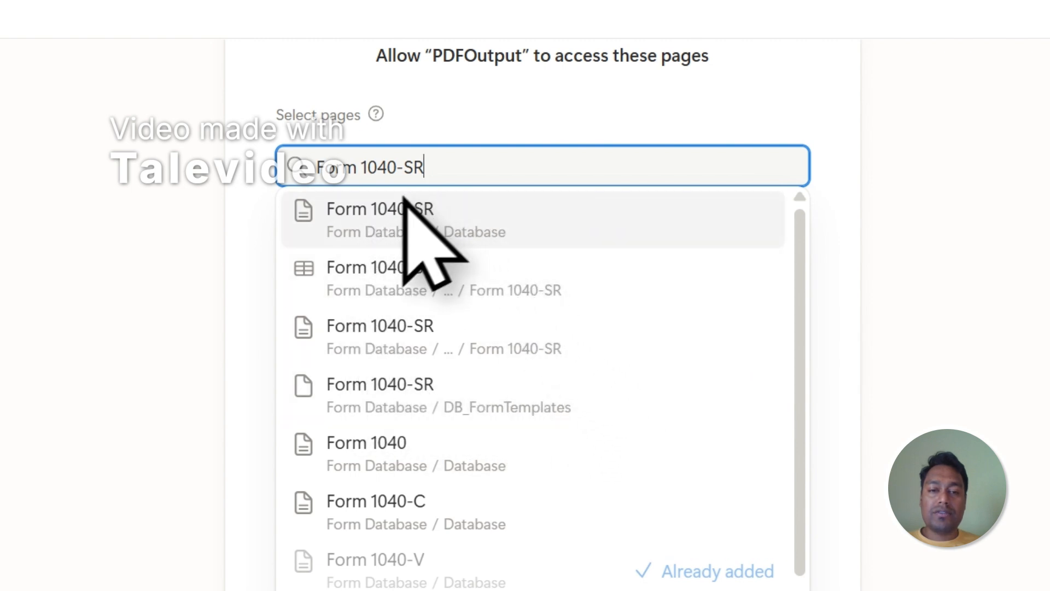
left_click(385, 210)
left_click(538, 111)
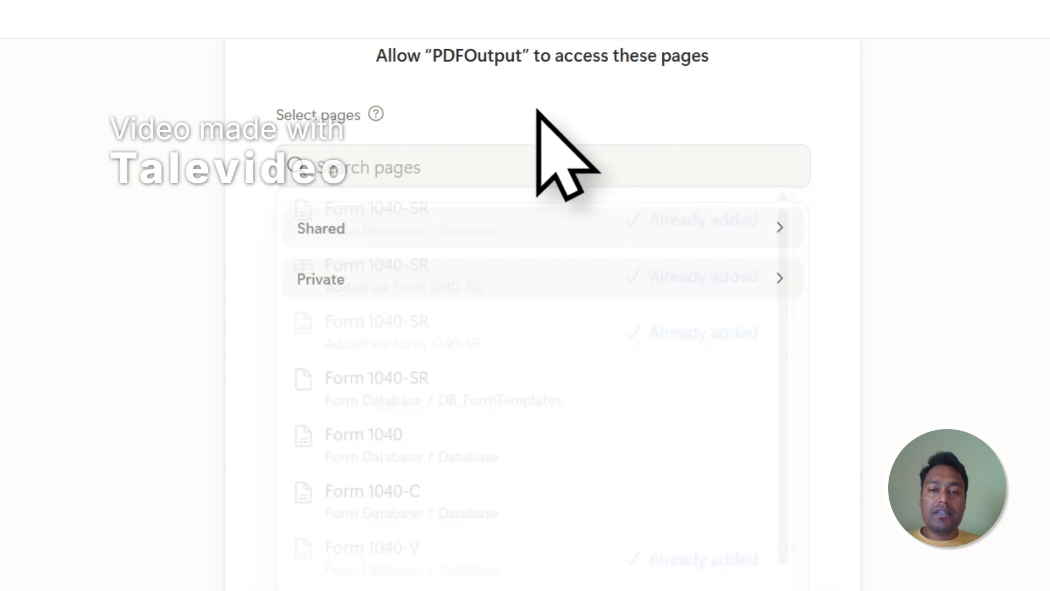
left_click(397, 283)
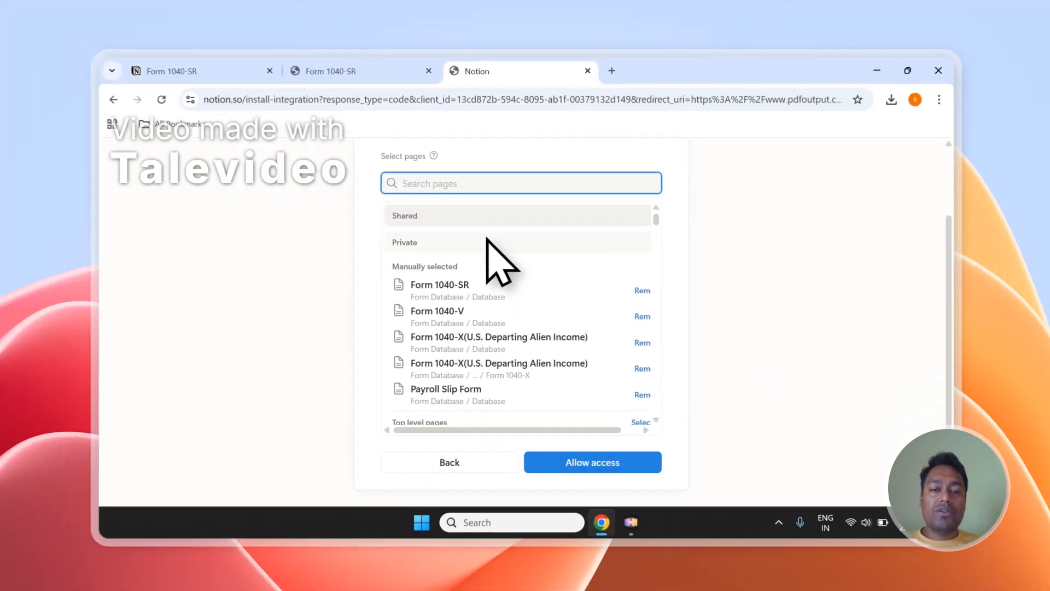
Review the pages selected for PDFOutput access and compare them with the title of the Form 1040-SR page in Notion
scroll(469, 221, "down", 5)
scroll(455, 250, "down", 2)
scroll(445, 253, "up", 2)
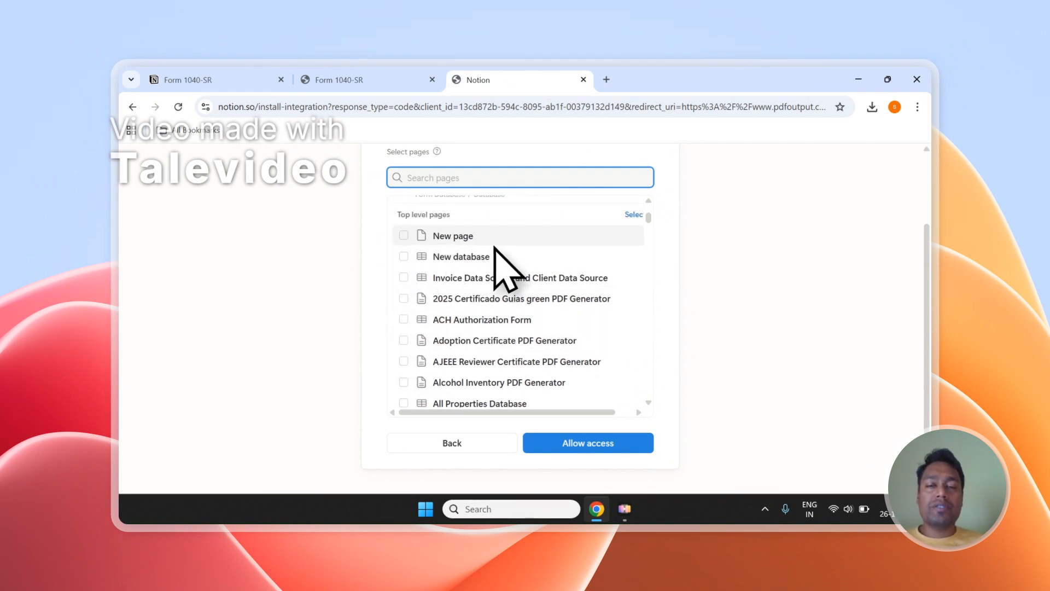
scroll(542, 270, "up", 1)
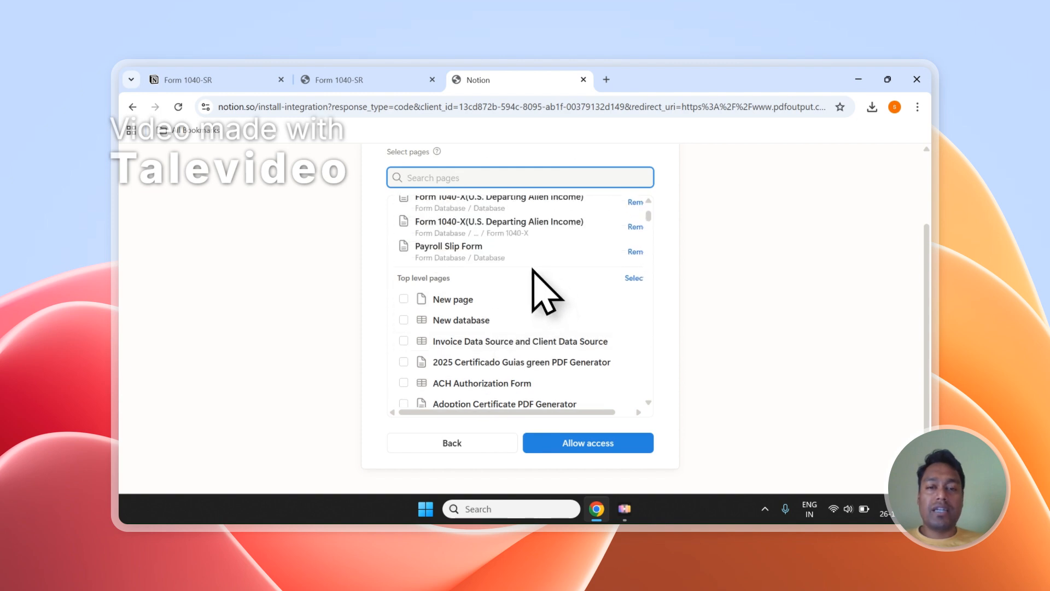
scroll(533, 269, "up", 3)
left_click(375, 79)
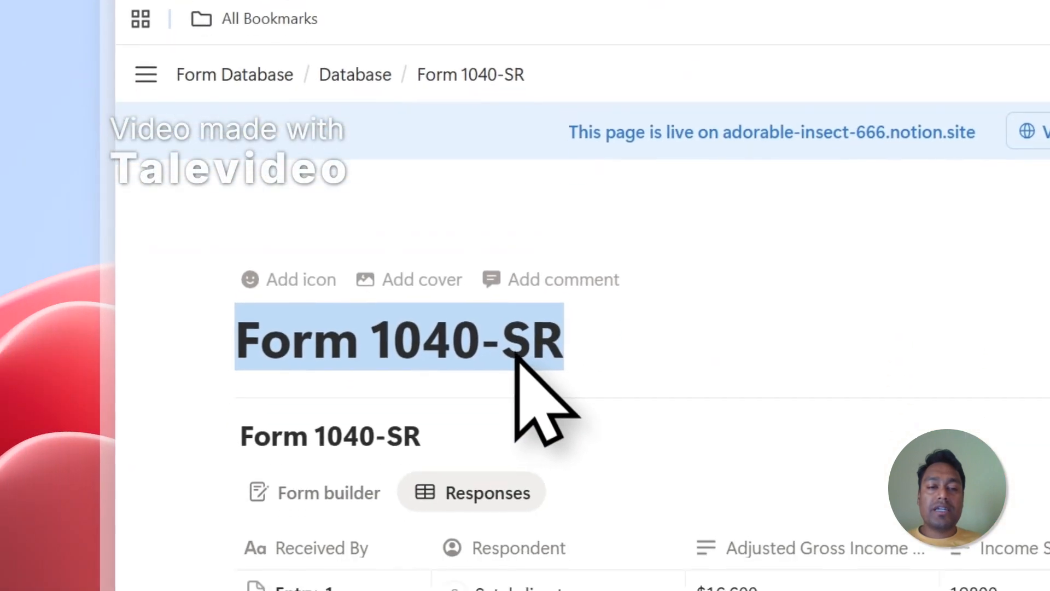
left_click(517, 355)
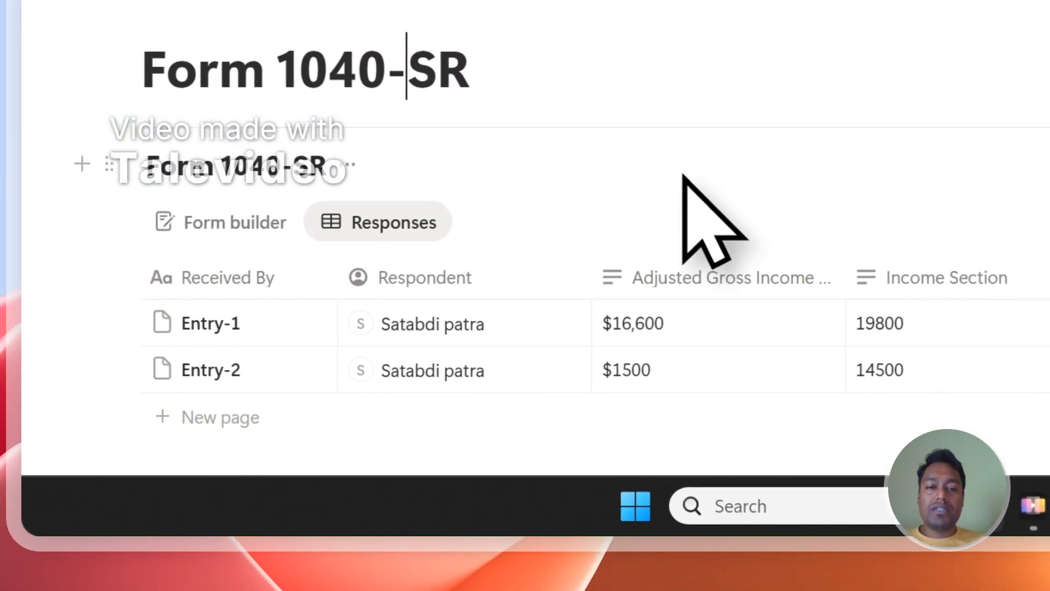
left_click_drag(143, 71, 436, 74)
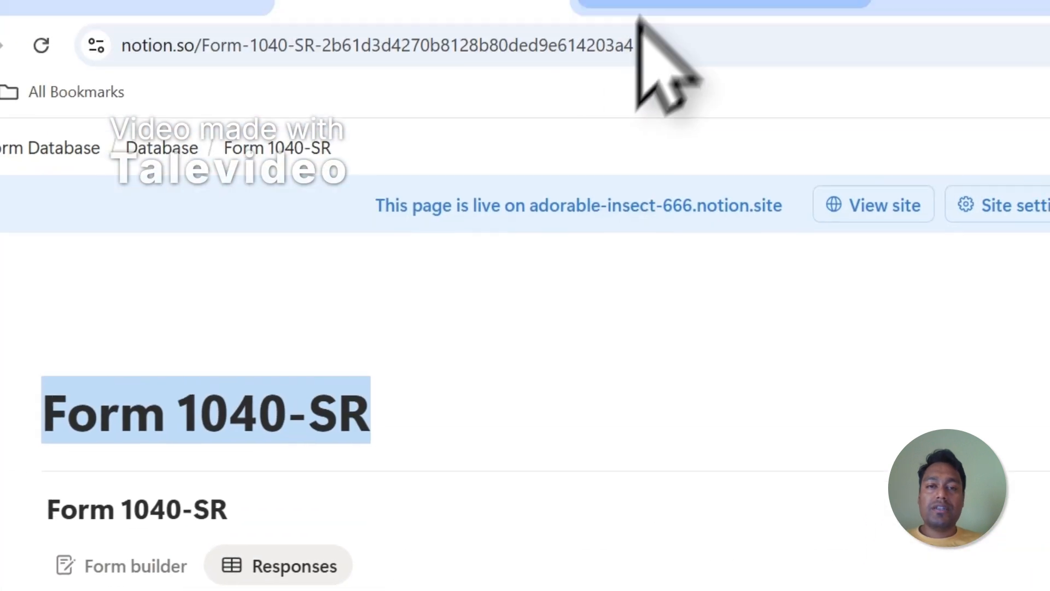
left_click(613, 94)
scroll(493, 506, "up", 1)
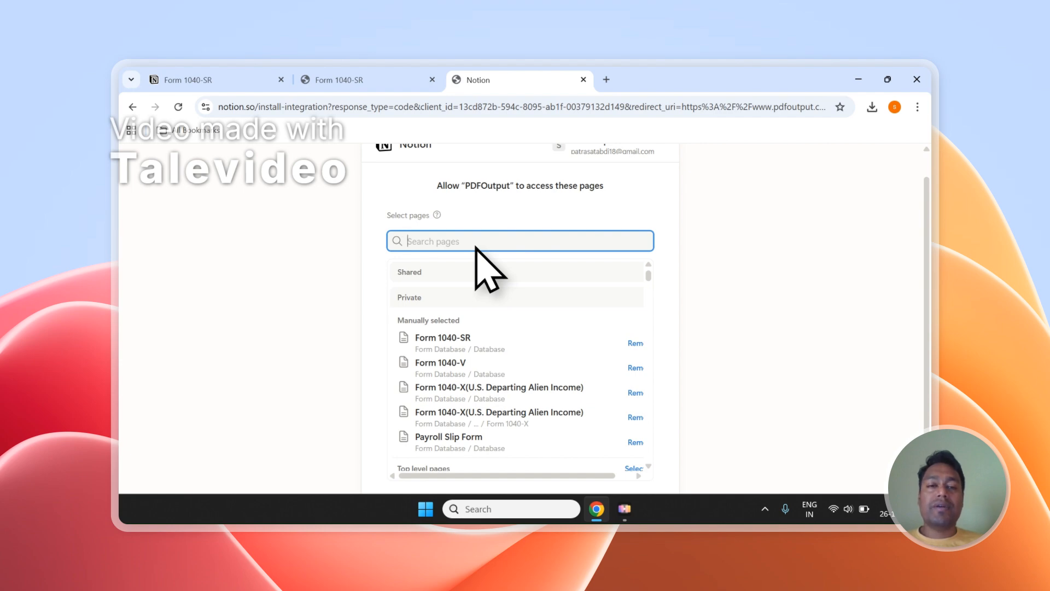
Allow PDFOutput access to the selected Notion pages and check the Form 1040-SR page title again
scroll(520, 274, "down", 6)
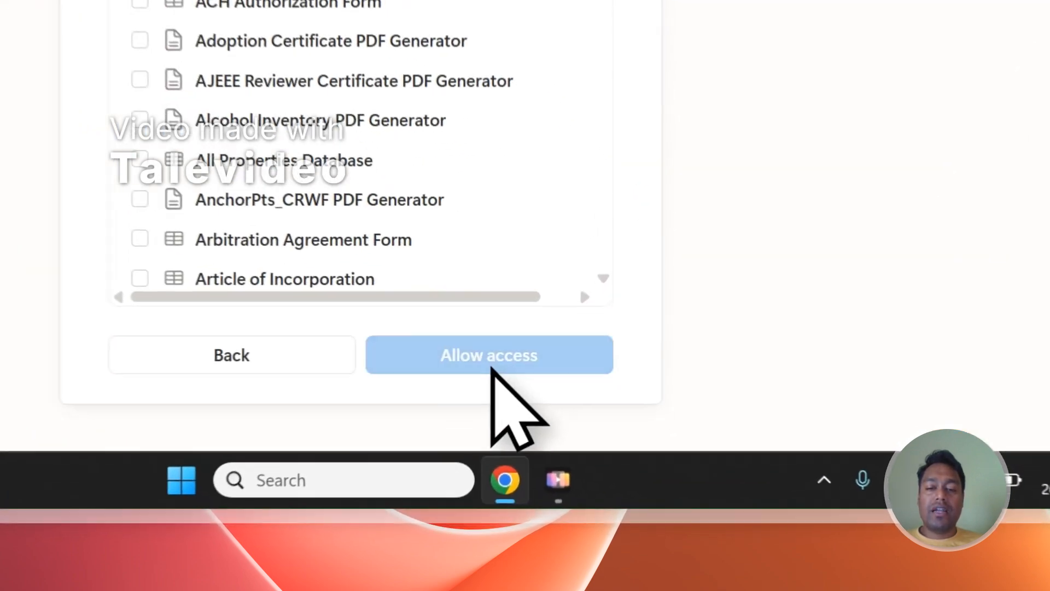
left_click(490, 361)
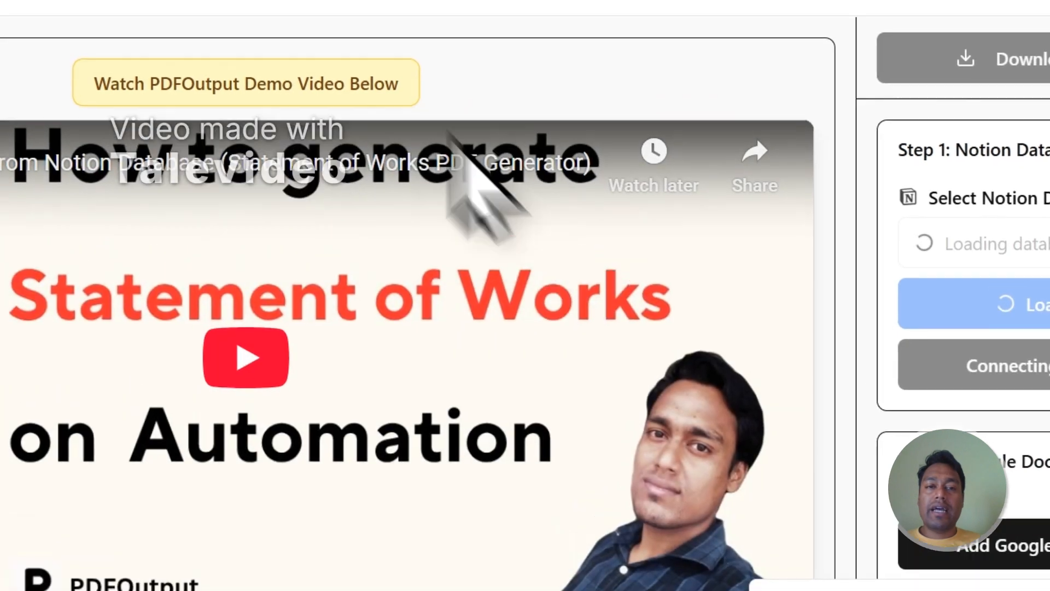
left_click(396, 80)
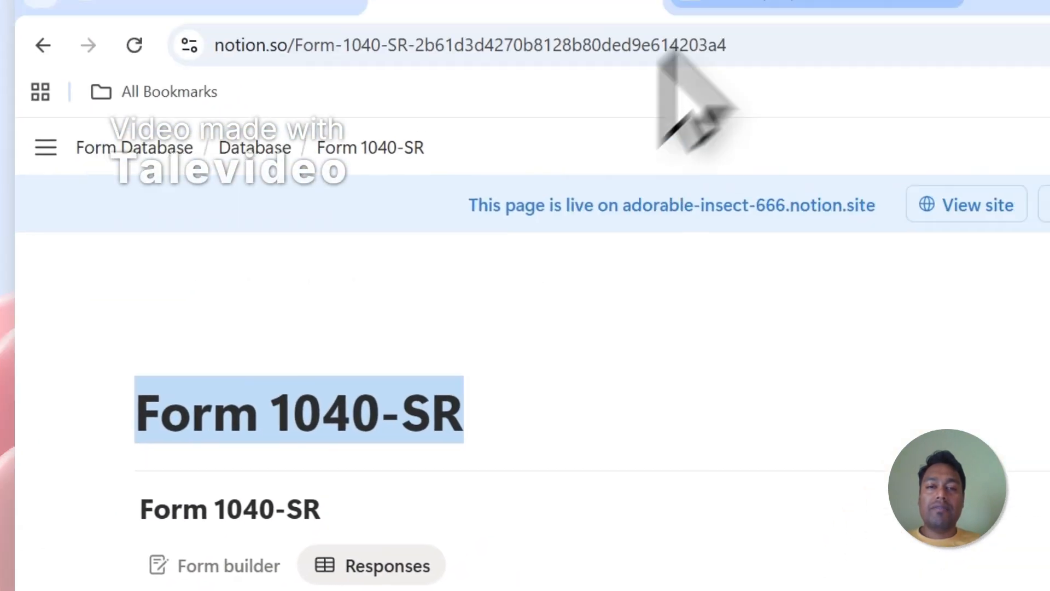
left_click(665, 128)
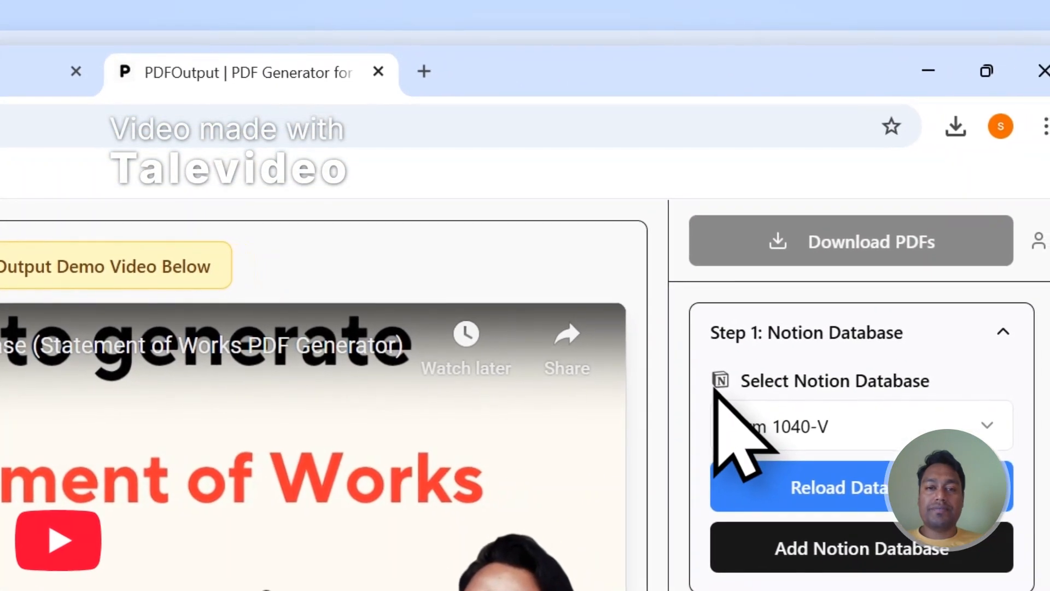
Select Form 1040-SR as the Notion database in PDFOutput
left_click(841, 443)
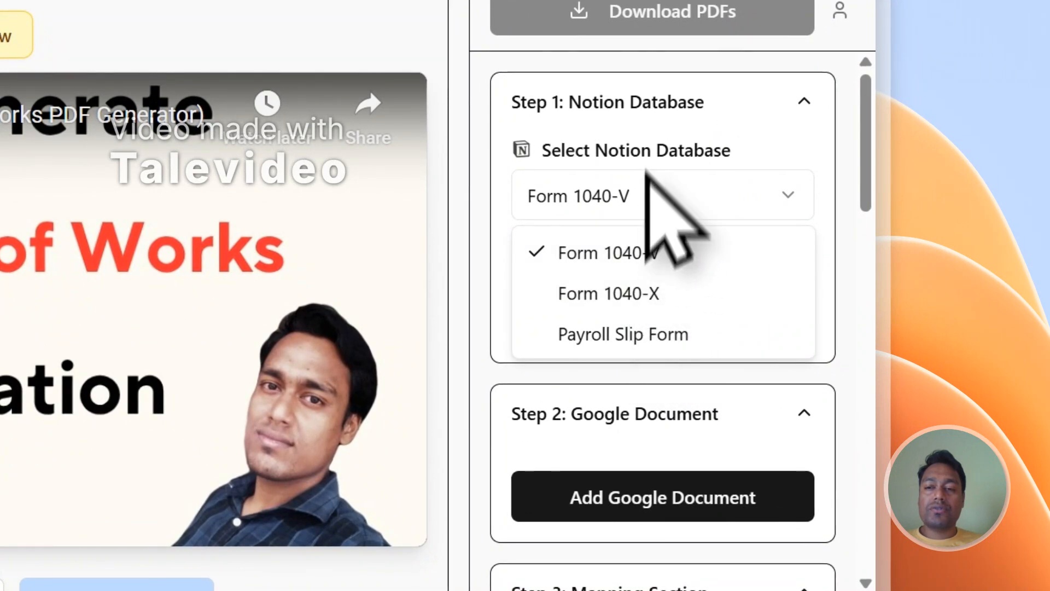
left_click(649, 199)
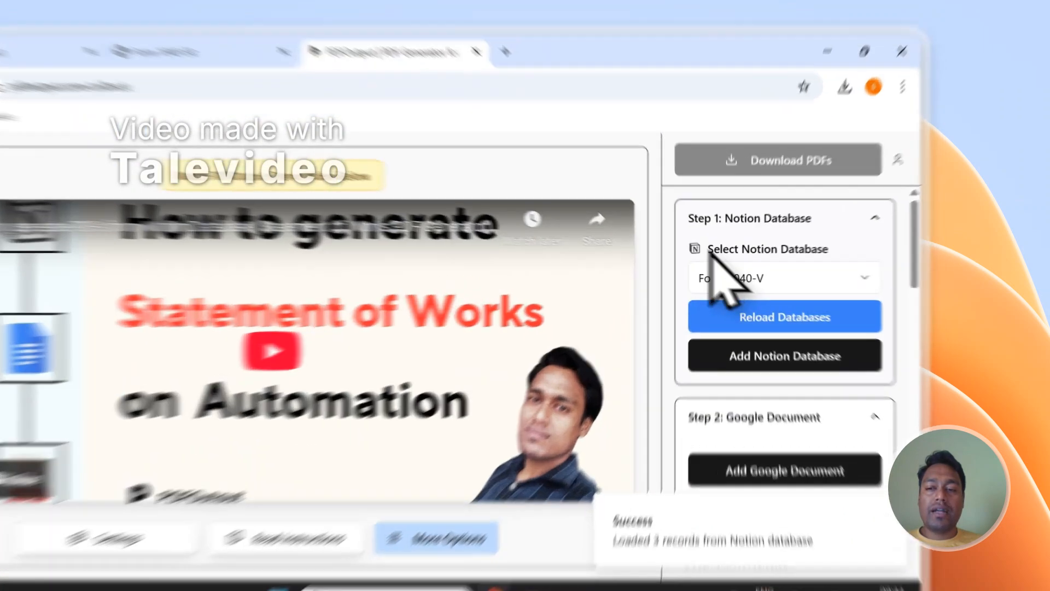
left_click(774, 257)
left_click(775, 254)
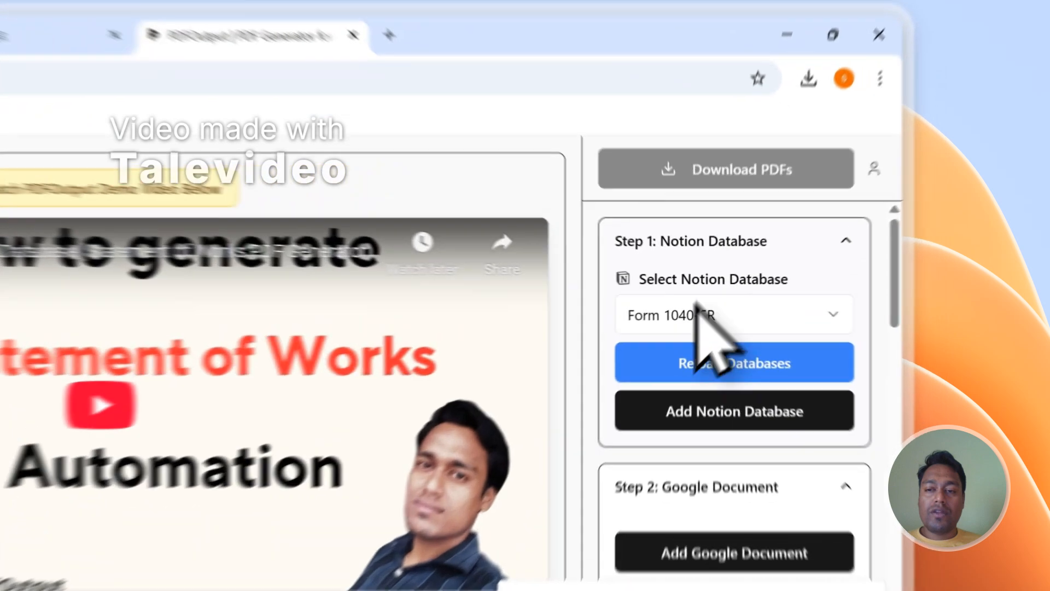
left_click(798, 260)
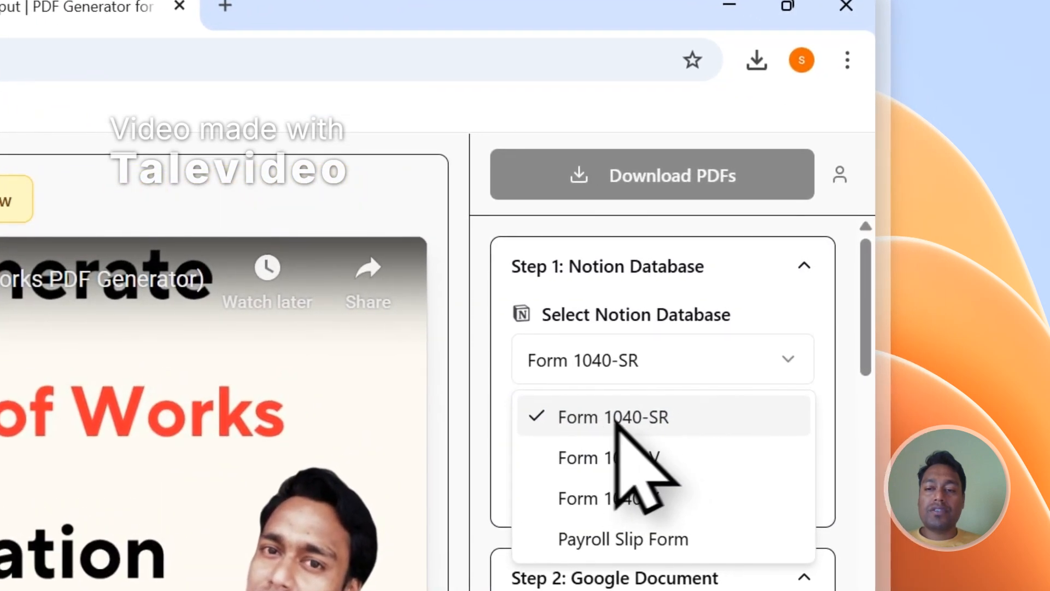
left_click(630, 419)
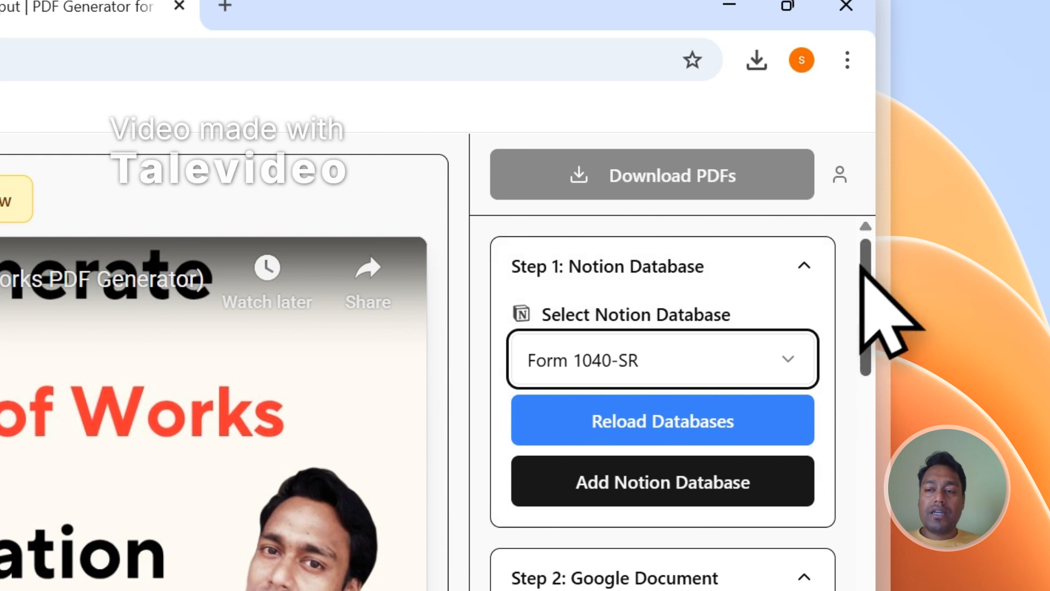
Look through the Form 1040-SR database's property names in PDFOutput's property table
scroll(863, 268, "down", 8)
scroll(717, 481, "down", 3)
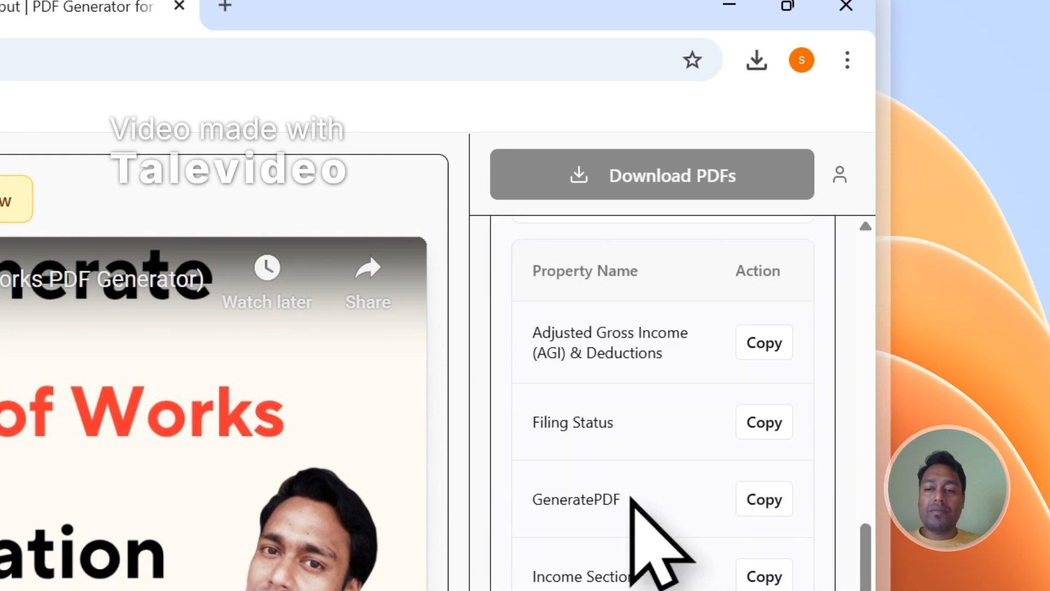
scroll(624, 350, "down", 1)
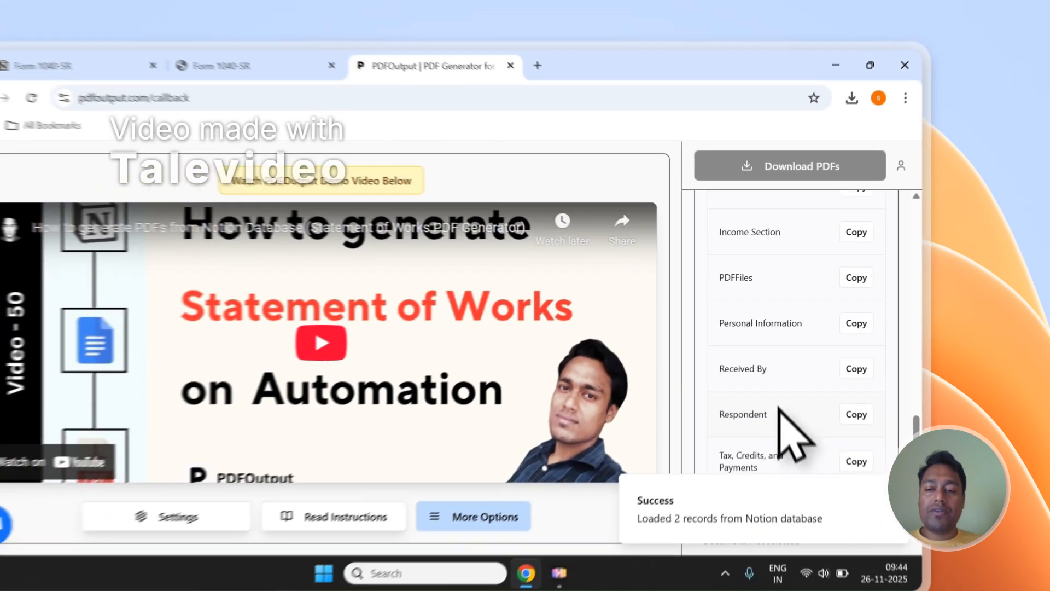
scroll(645, 588, "up", 6)
scroll(810, 380, "down", 2)
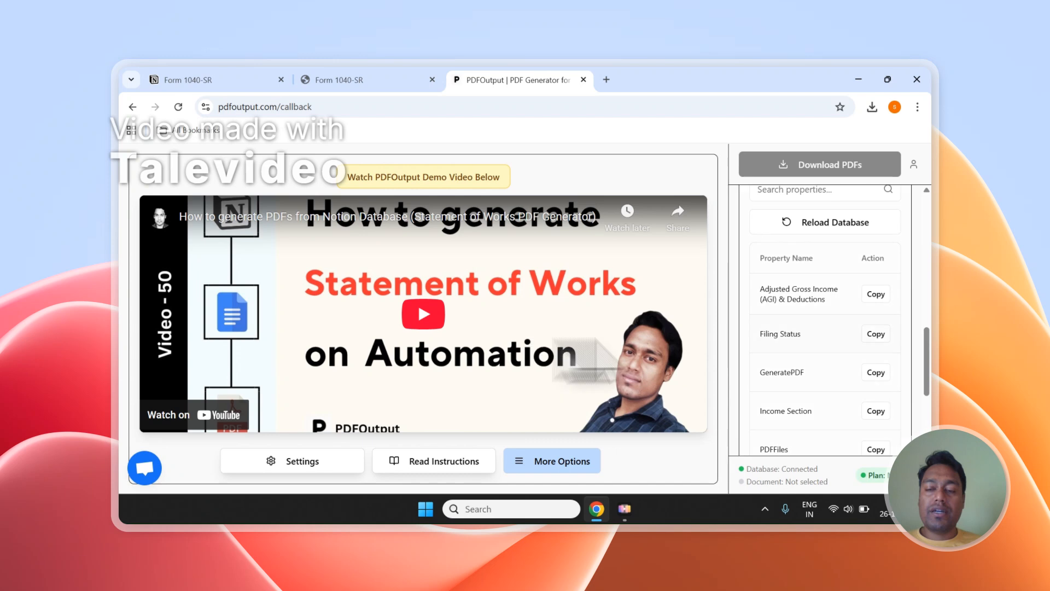
scroll(897, 307, "up", 4)
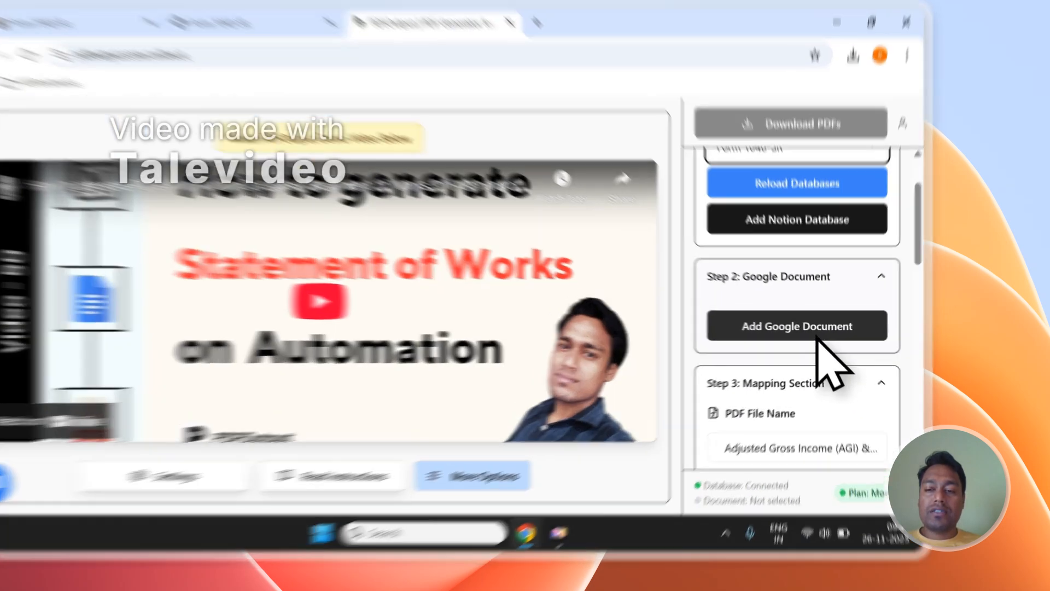
left_click(837, 342)
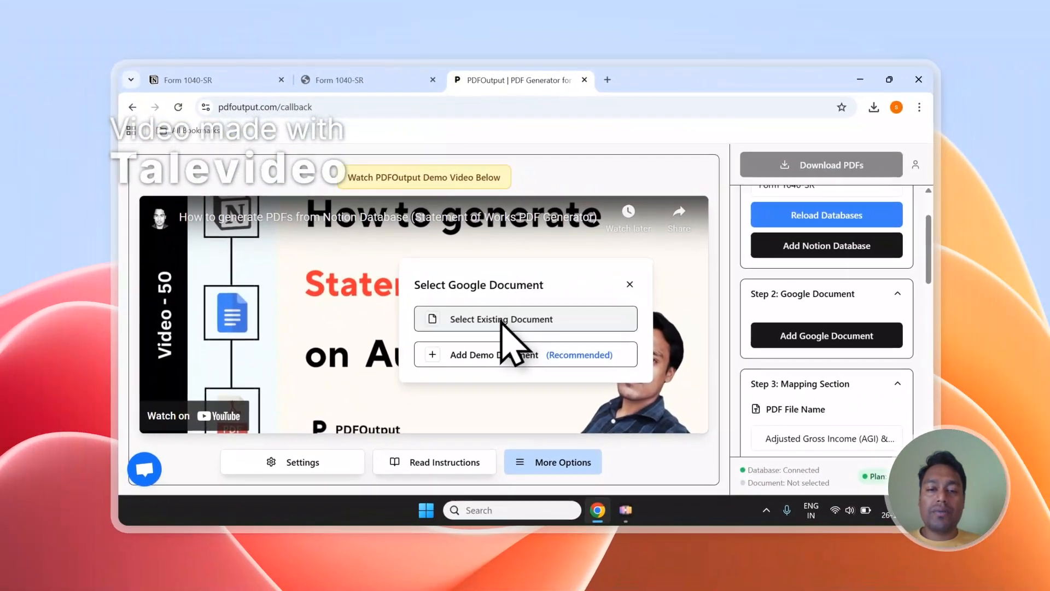
left_click(481, 328)
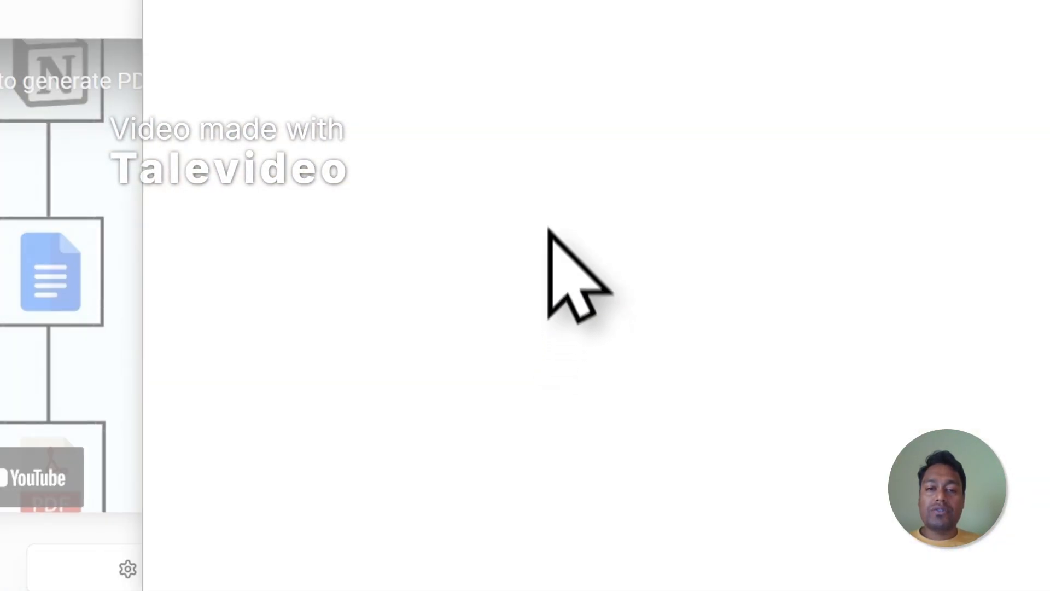
left_click(353, 86)
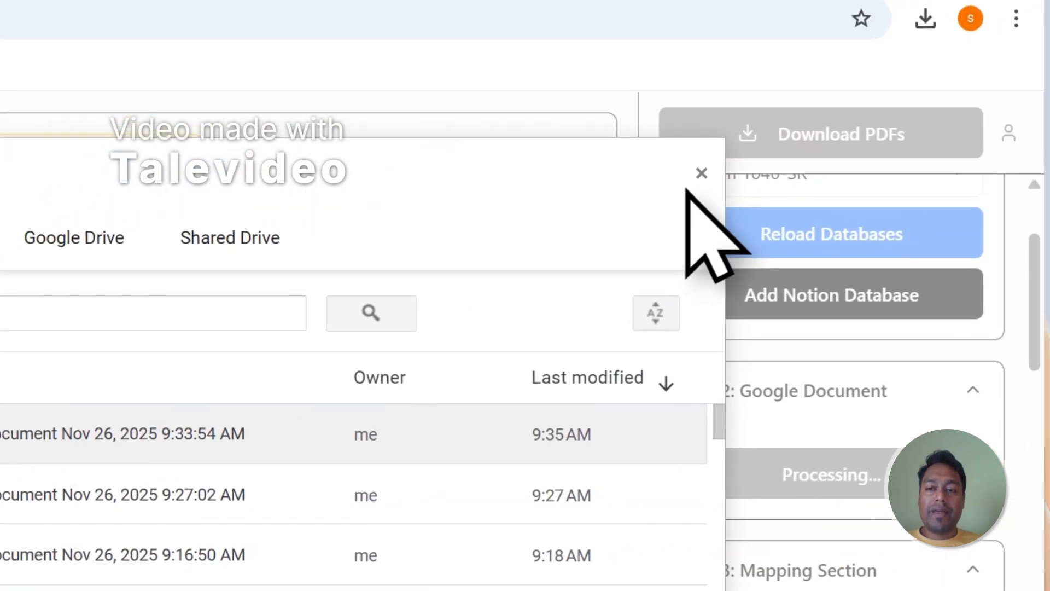
left_click(701, 174)
Add a new demo Google document as the template and delete its introductory text above the Placeholders heading
left_click(745, 480)
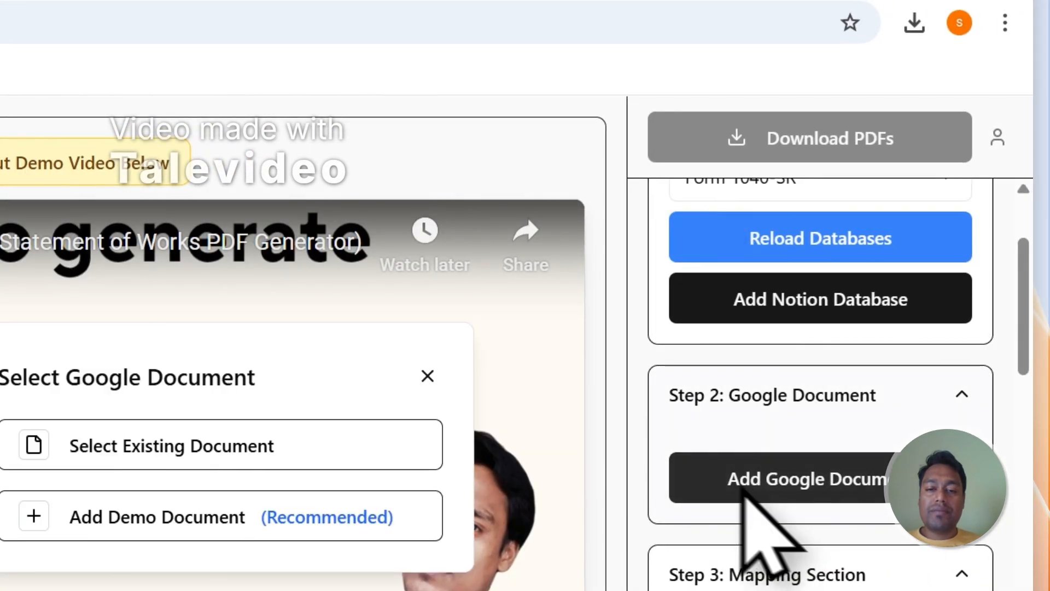
left_click(353, 398)
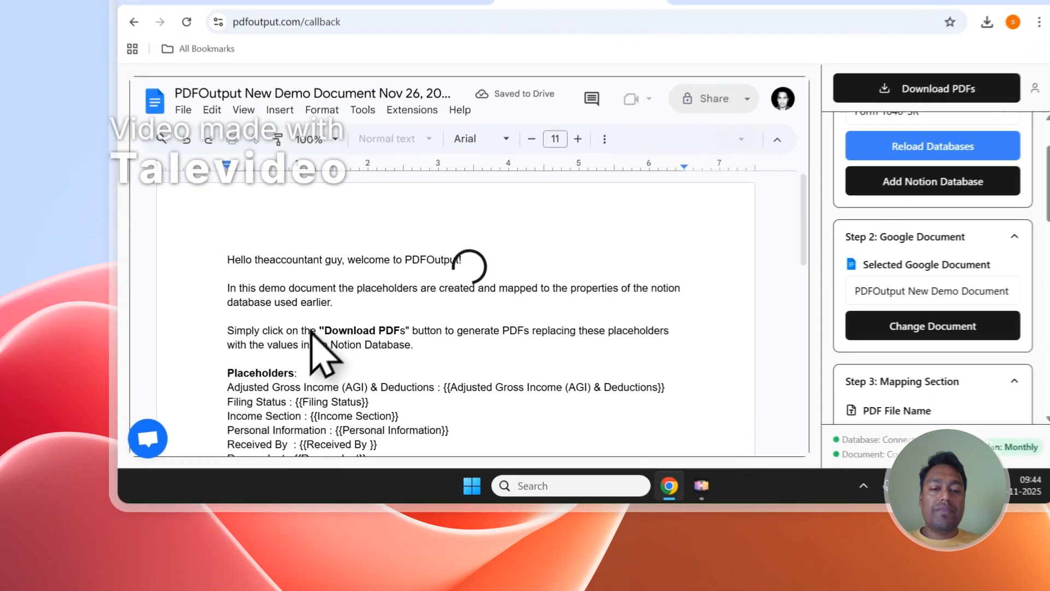
left_click_drag(473, 334, 396, 301)
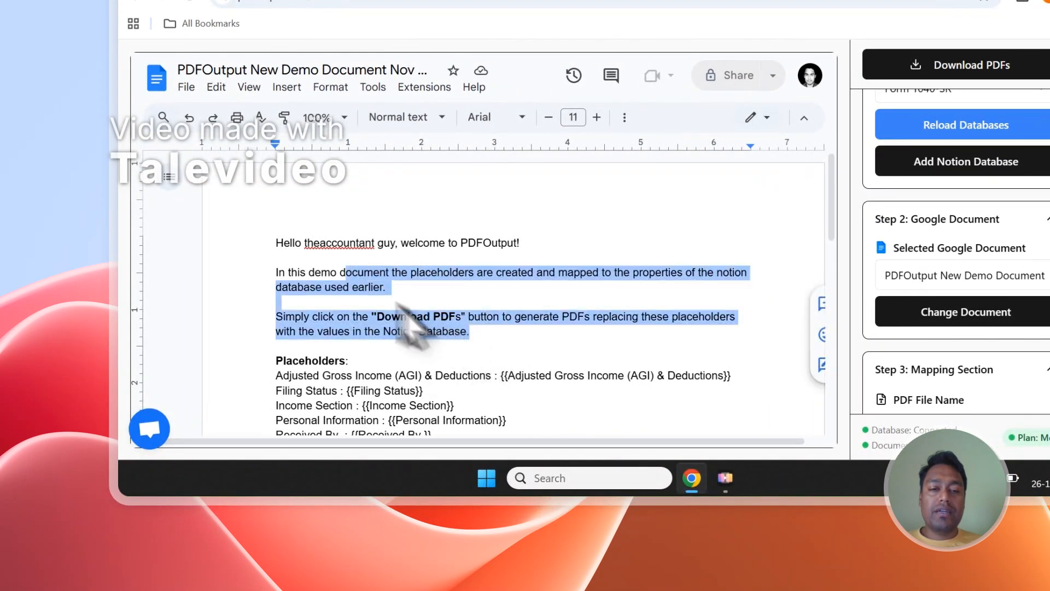
key("BackSpace")
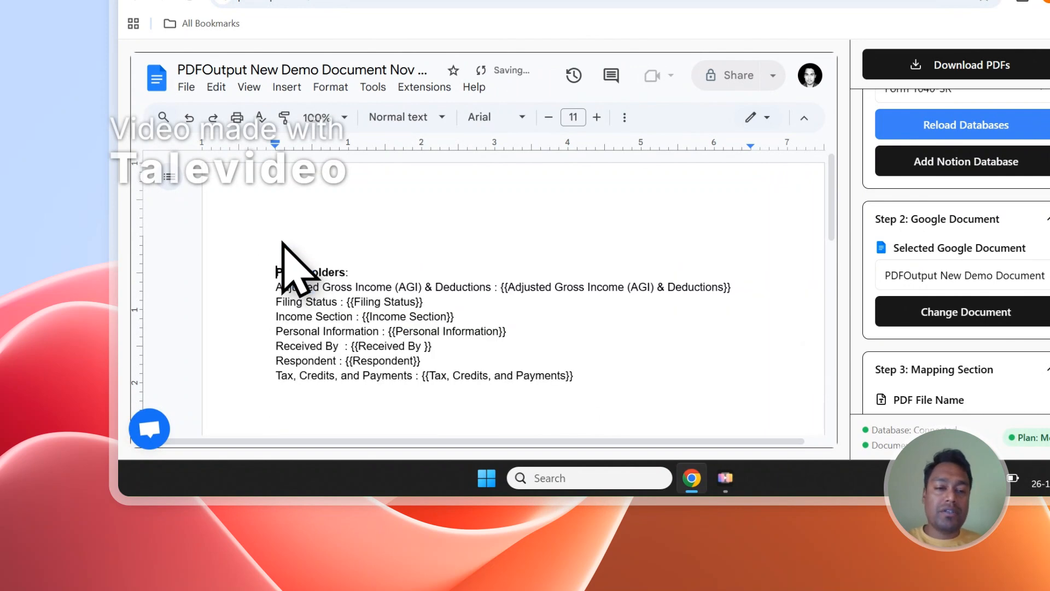
key("BackSpace")
key("BackSpace")
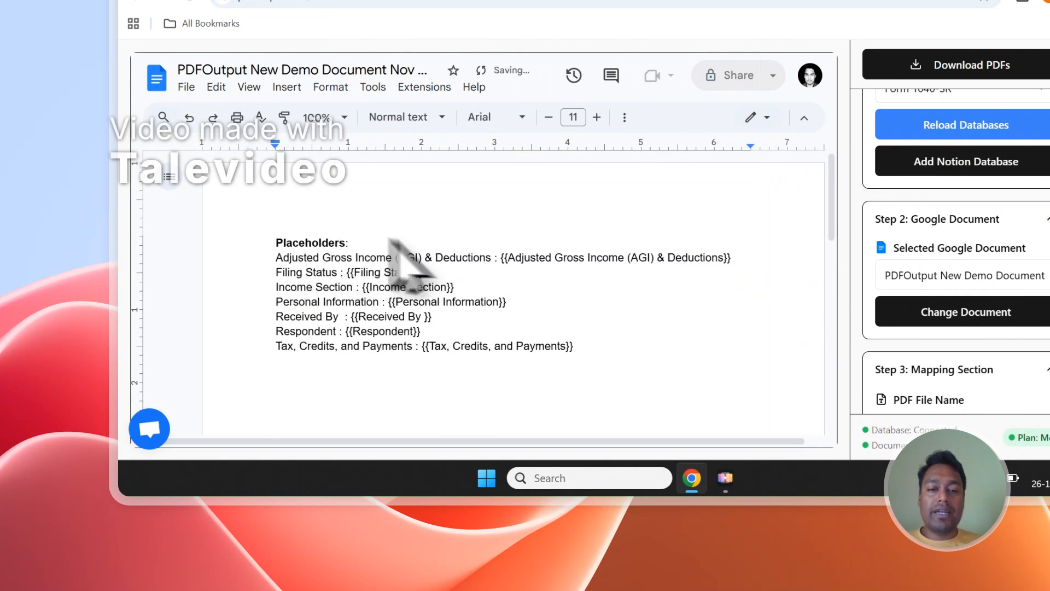
Compare the placeholders in the demo document with the property columns of the Form 1040-SR database in Notion
left_click_drag(500, 258, 736, 259)
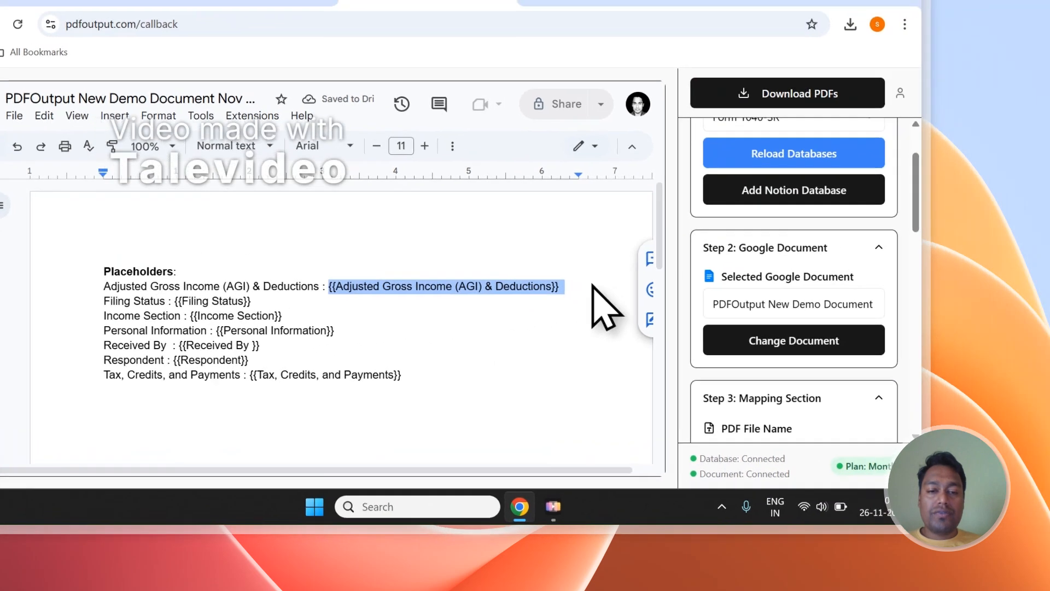
left_click_drag(99, 314, 175, 313)
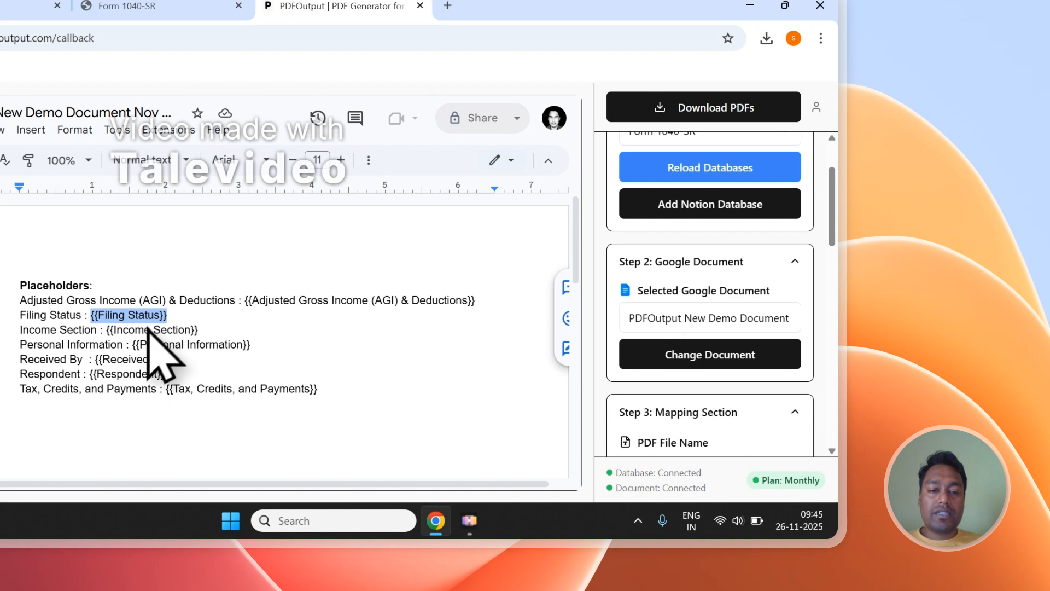
left_click(126, 6)
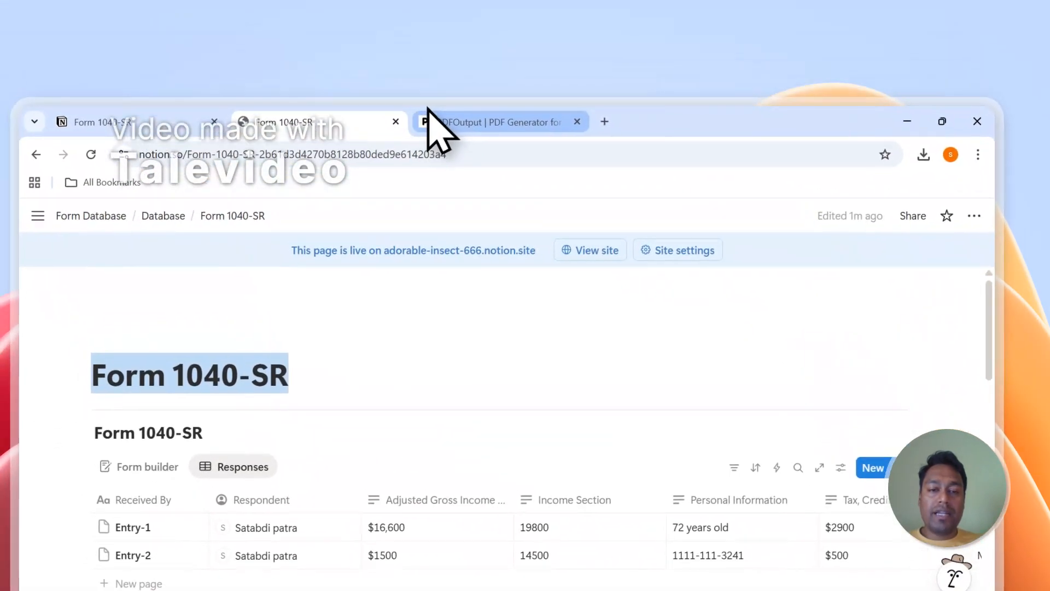
left_click(539, 3)
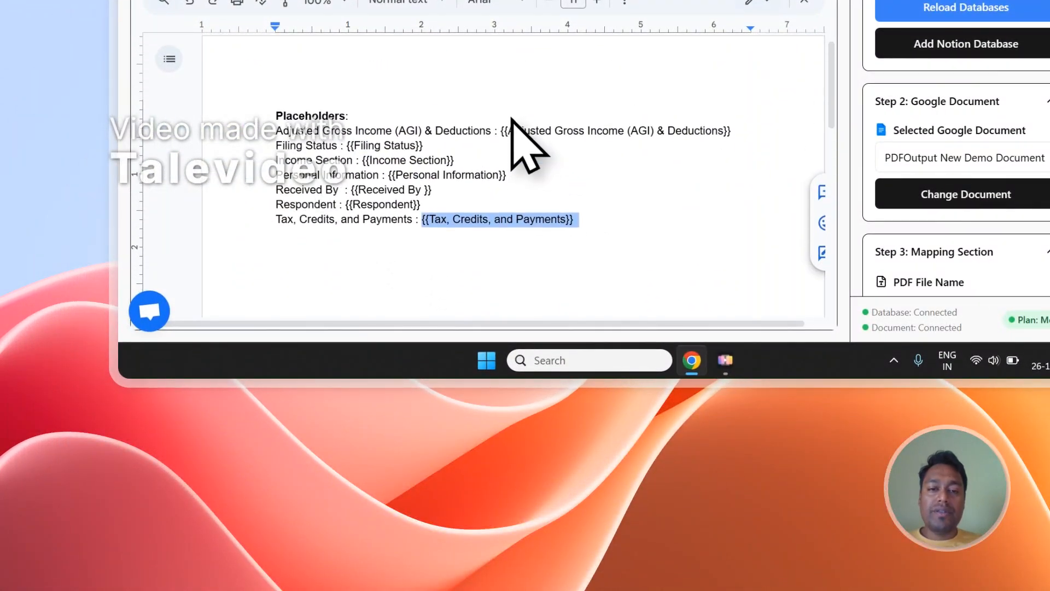
scroll(514, 123, "up", 1)
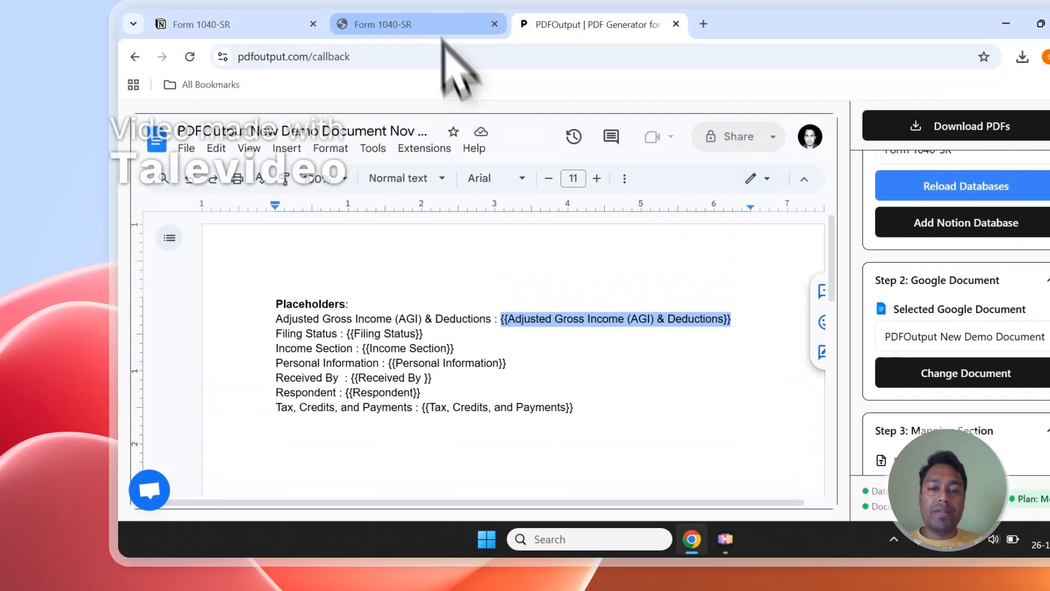
left_click(442, 30)
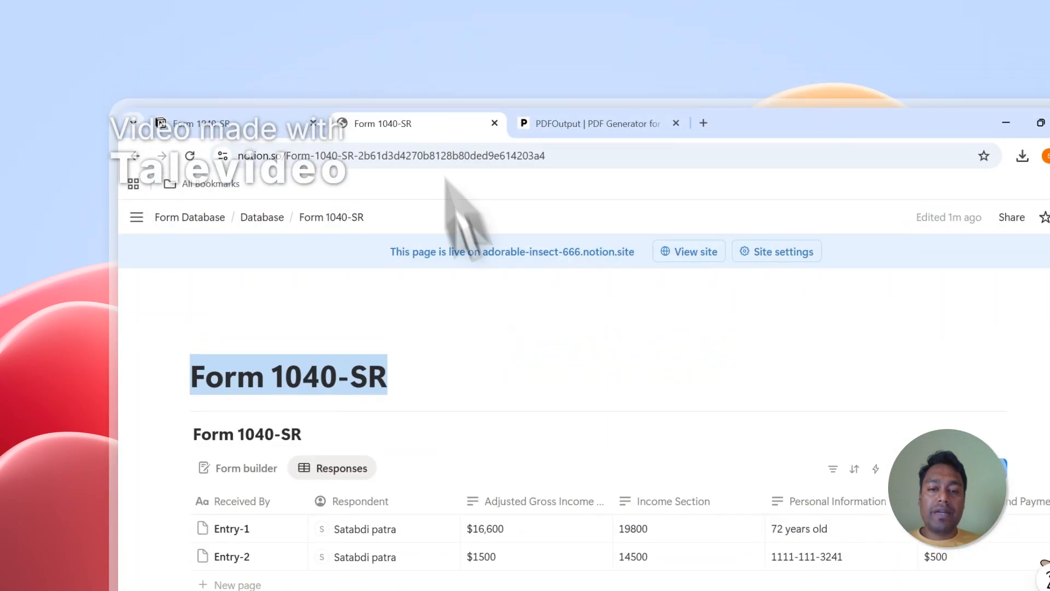
scroll(536, 279, "down", 1)
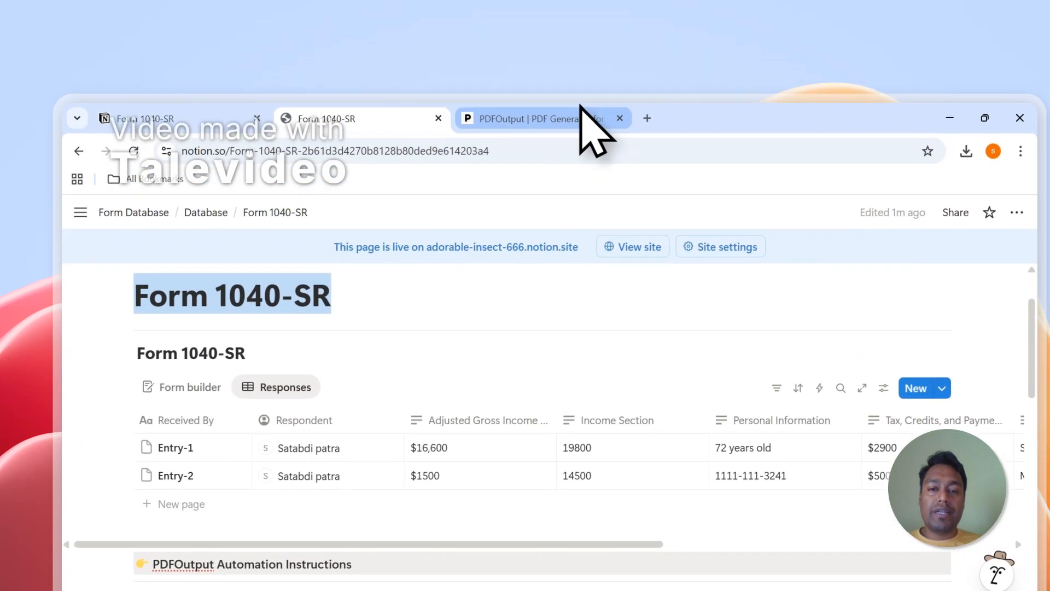
left_click(581, 113)
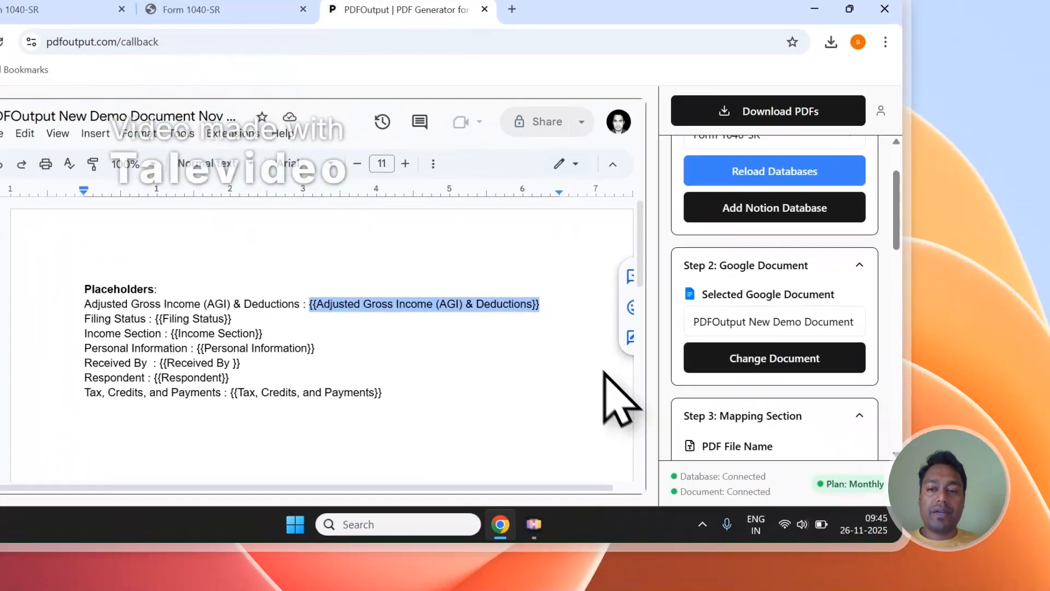
Check the response columns in Notion and set the PDF file name to the Received By property in the mapping section
scroll(699, 250, "down", 1)
scroll(700, 249, "down", 3)
left_click(703, 246)
scroll(706, 243, "down", 3)
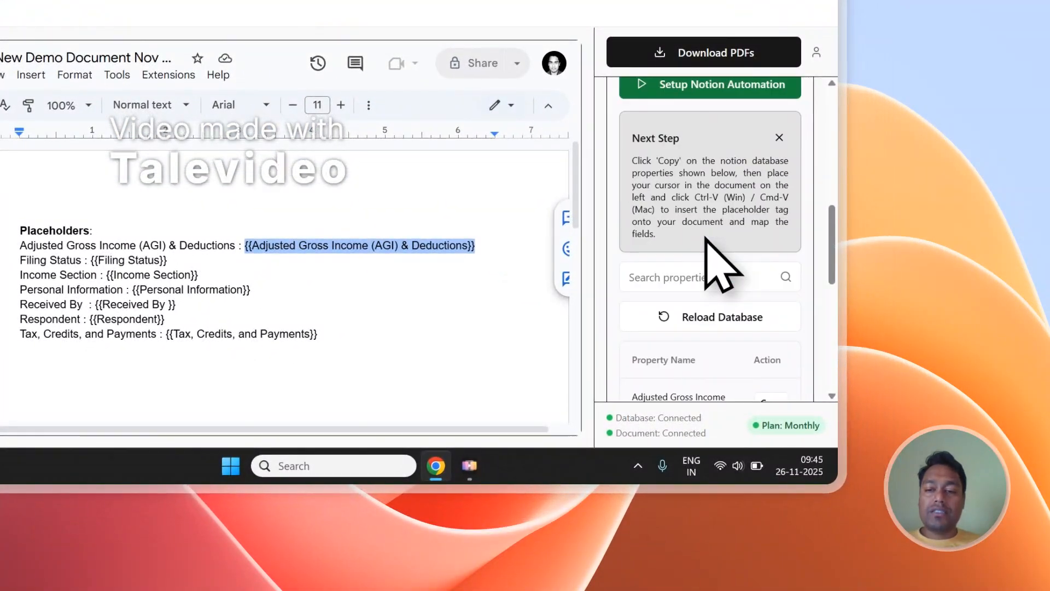
scroll(705, 239, "up", 3)
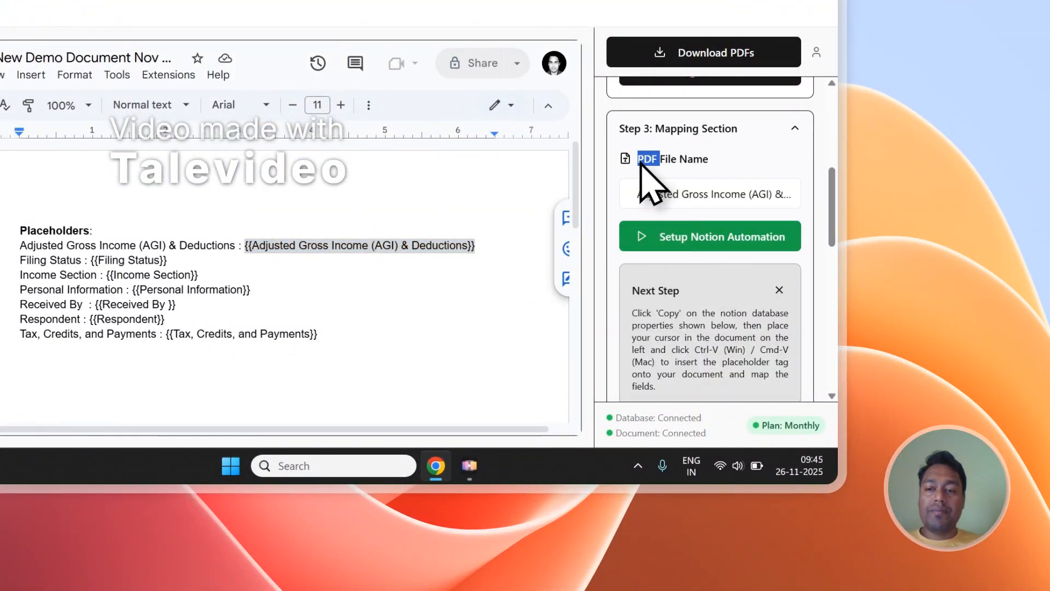
left_click(267, 98)
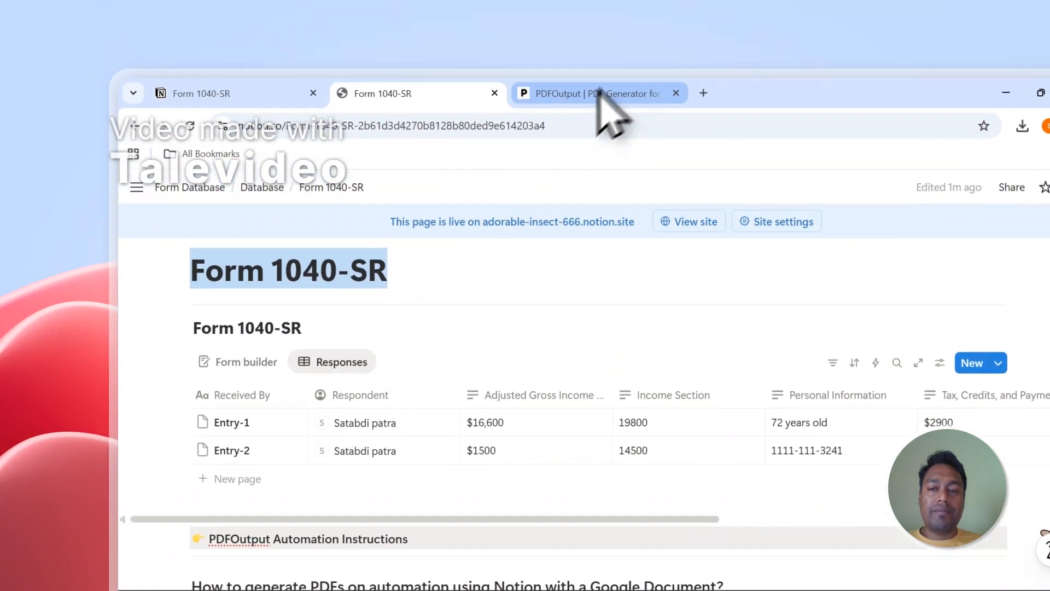
left_click(600, 91)
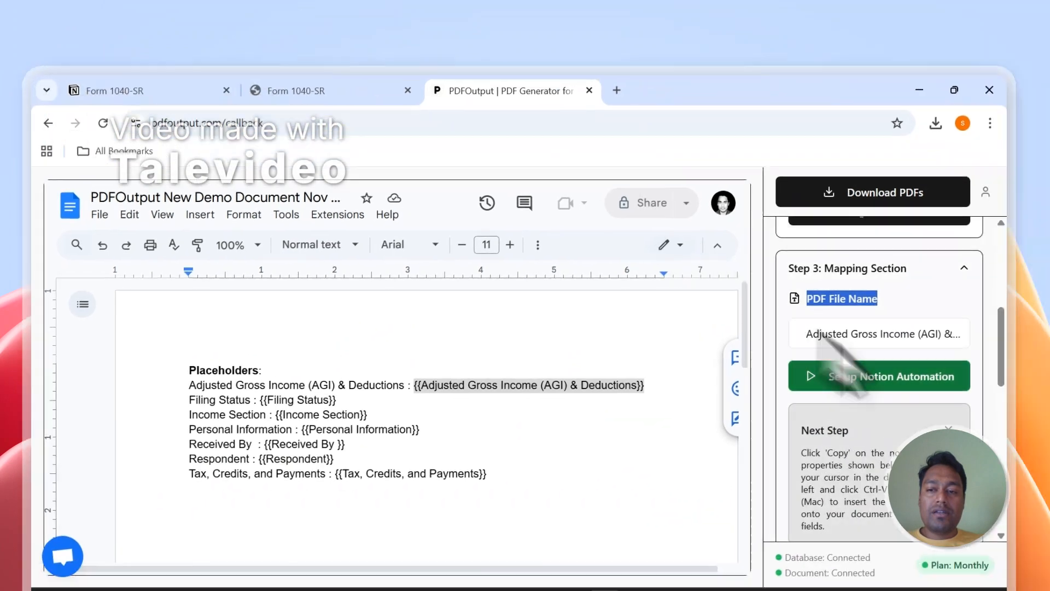
left_click(736, 266)
scroll(682, 389, "down", 1)
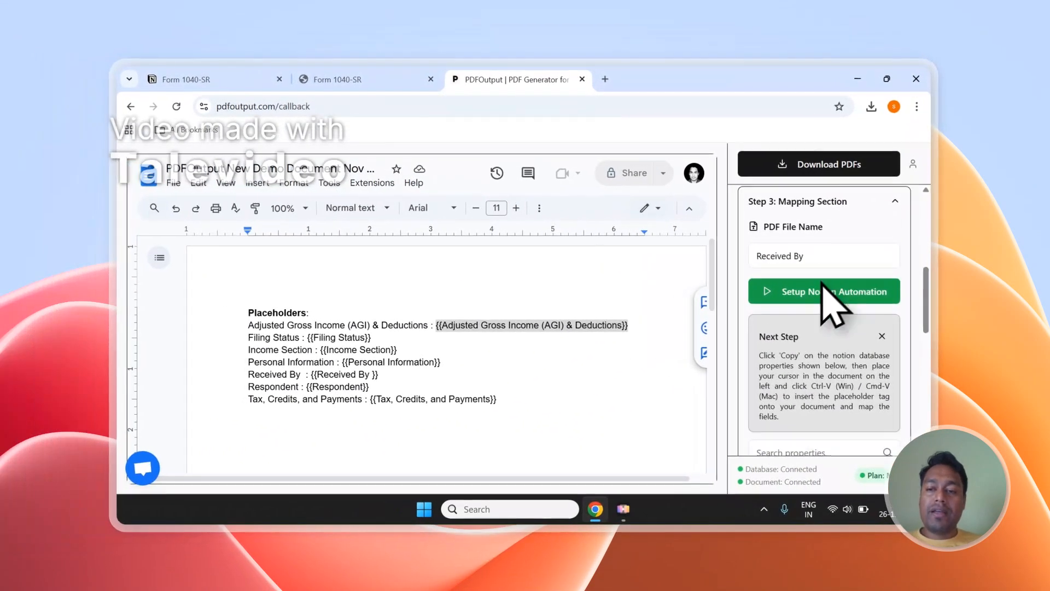
Copy the Personal Information property and insert its {{Personal Information}} placeholder below the list in the document
scroll(725, 372, "down", 2)
scroll(827, 284, "down", 2)
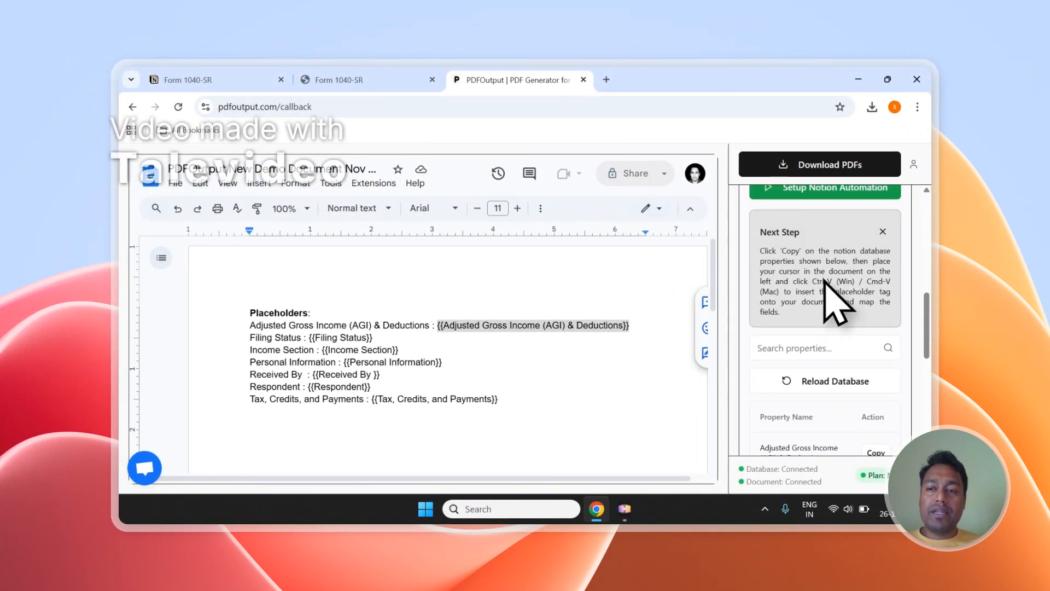
scroll(825, 280, "down", 3)
left_click(409, 362)
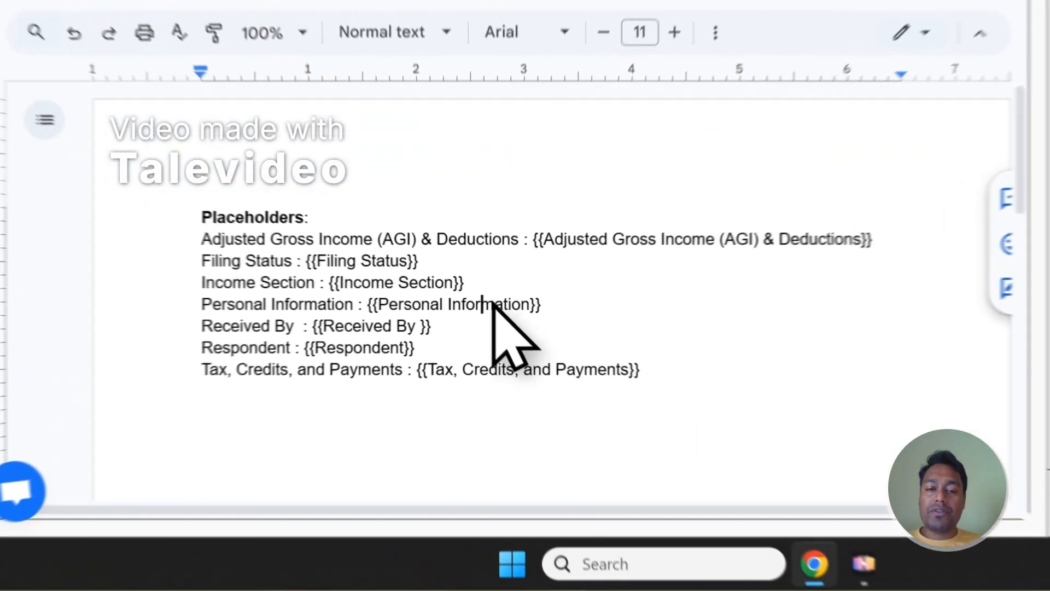
scroll(864, 361, "down", 1)
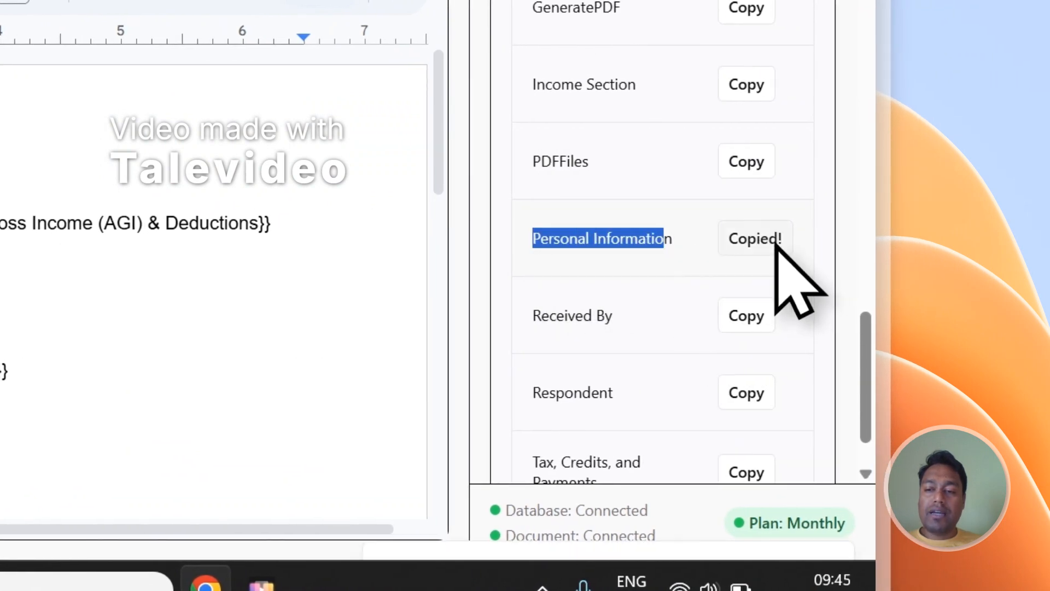
scroll(215, 269, "down", 3)
scroll(368, 274, "up", 2)
left_click(281, 408)
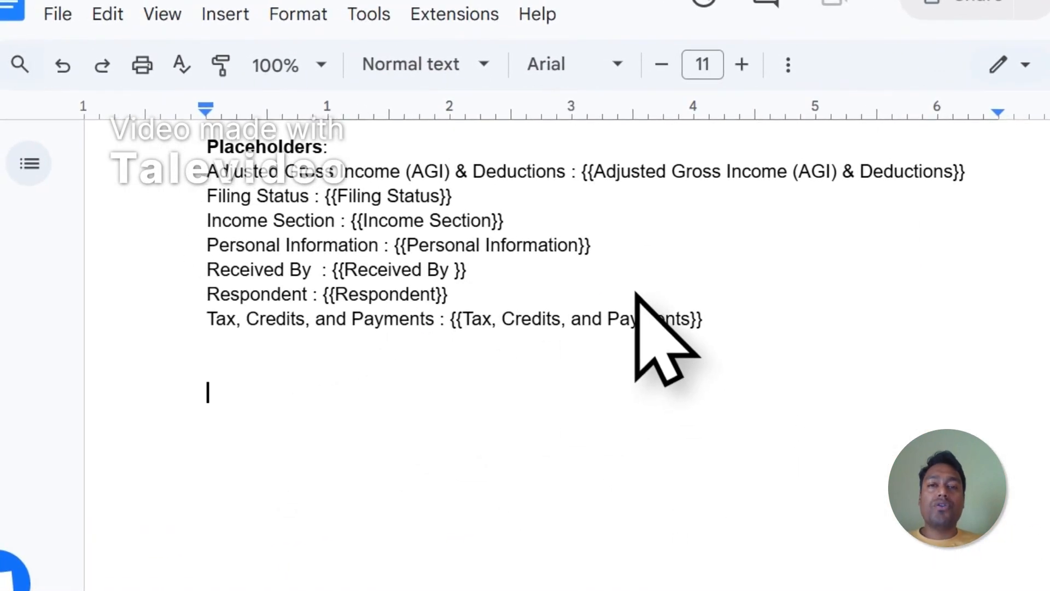
type("{{Personal Information}}")
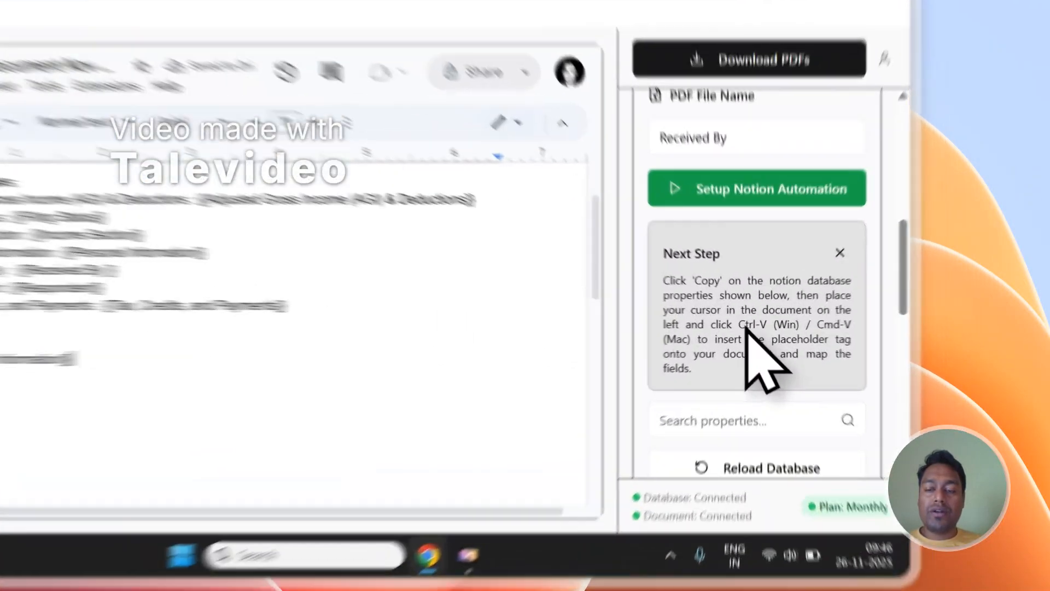
Insert the {{Tax, Credits, and Payments}} placeholder beneath the added {{Personal Information}} one, and delete both added placeholders
left_click_drag(812, 348, 808, 363)
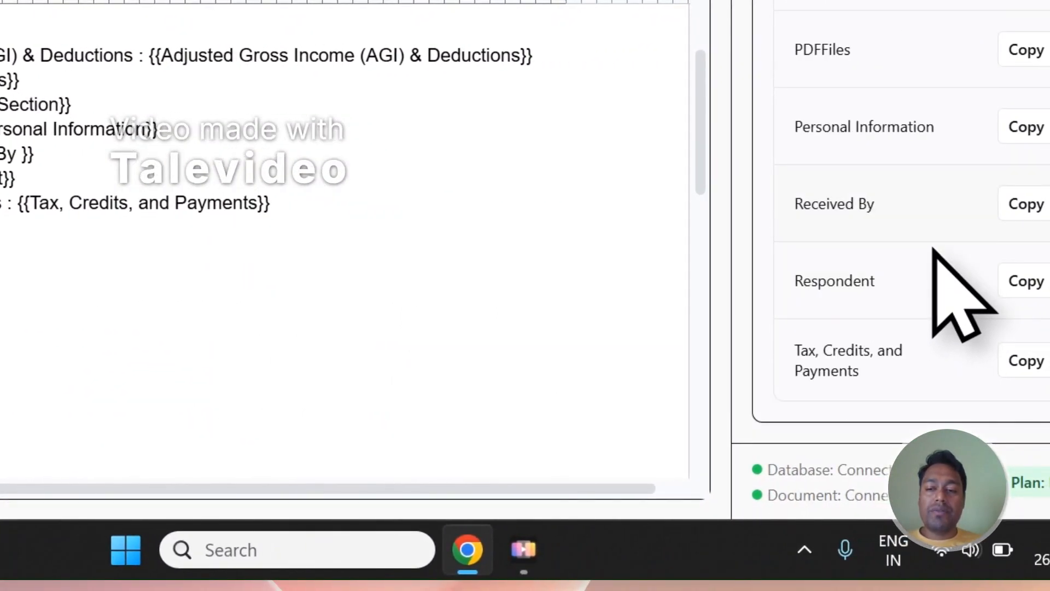
left_click(1018, 362)
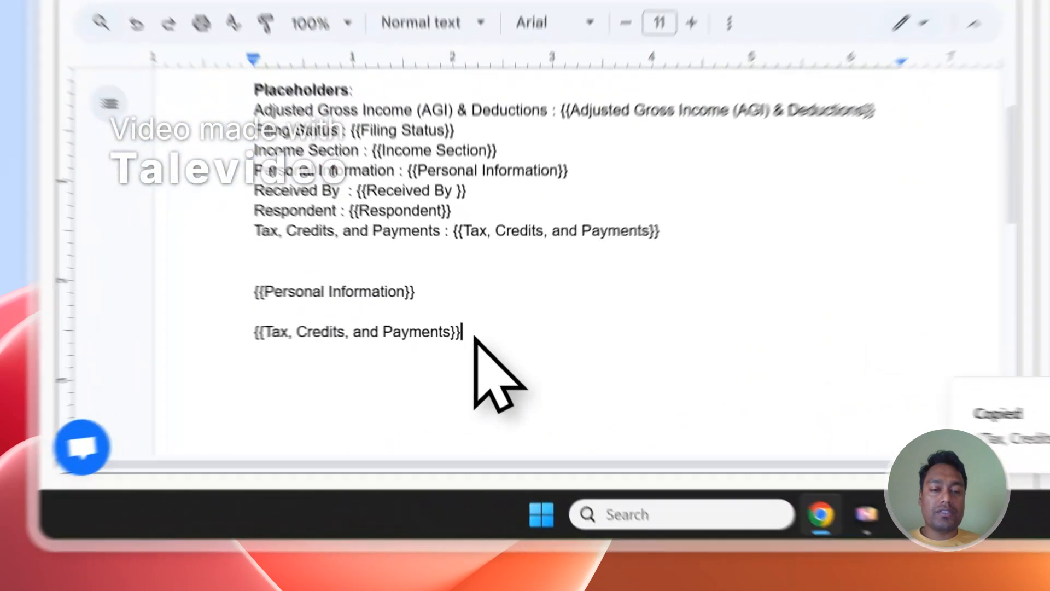
left_click_drag(382, 401, 257, 357)
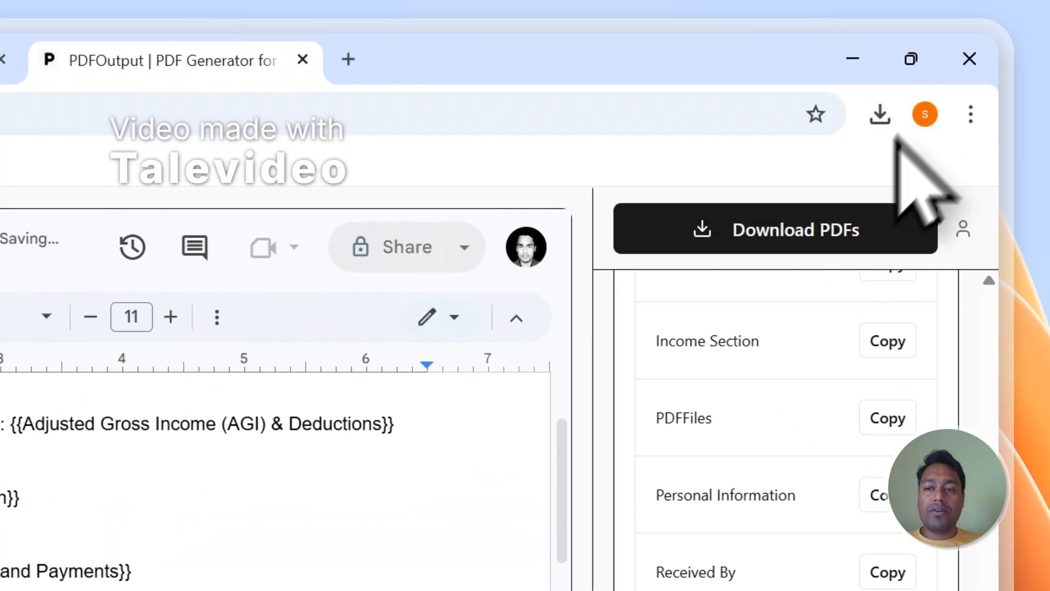
Generate the PDFs, check Entry-1.pdf from the PDFFiles column in Notion, and return to the Form 1040-SR database
left_click(774, 227)
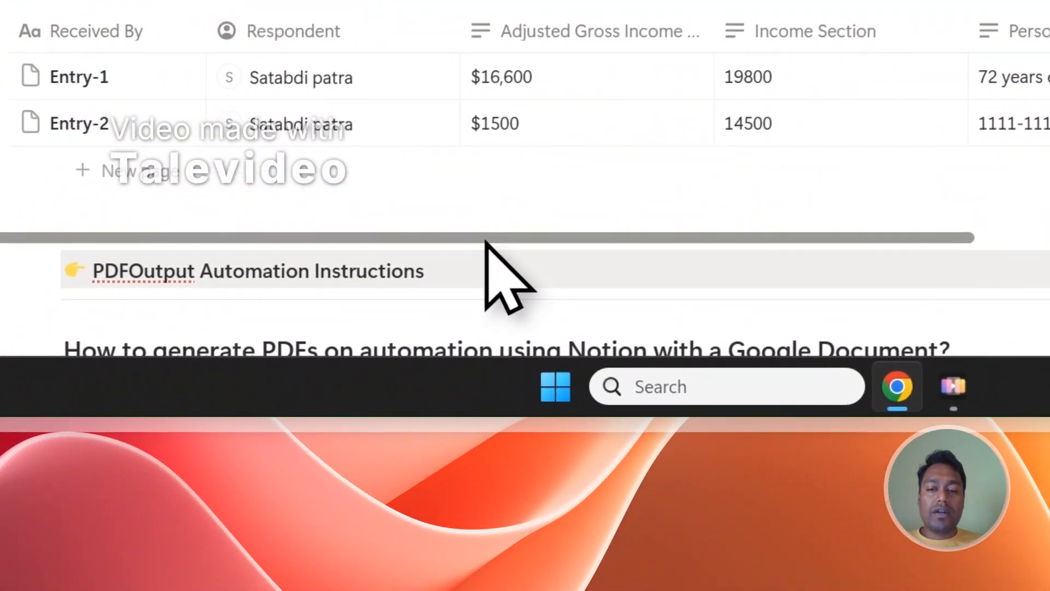
left_click_drag(485, 240, 865, 262)
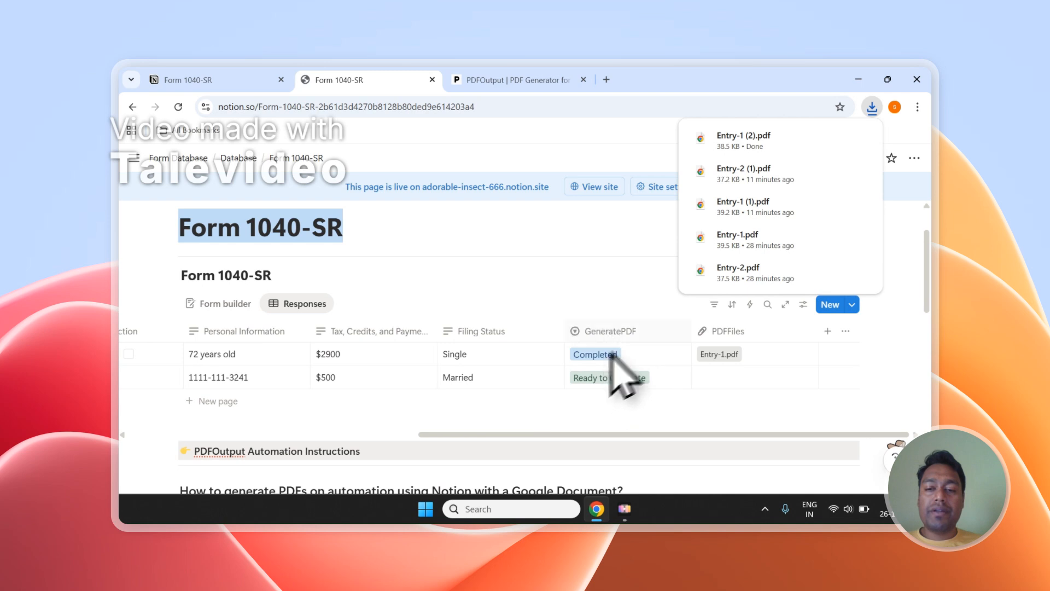
left_click(711, 357)
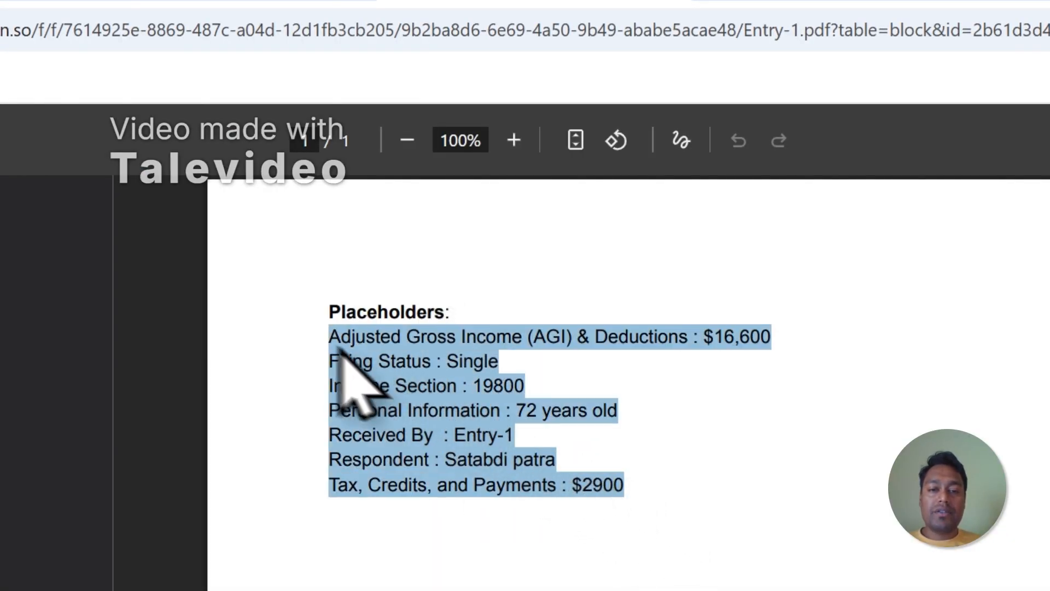
left_click(552, 387)
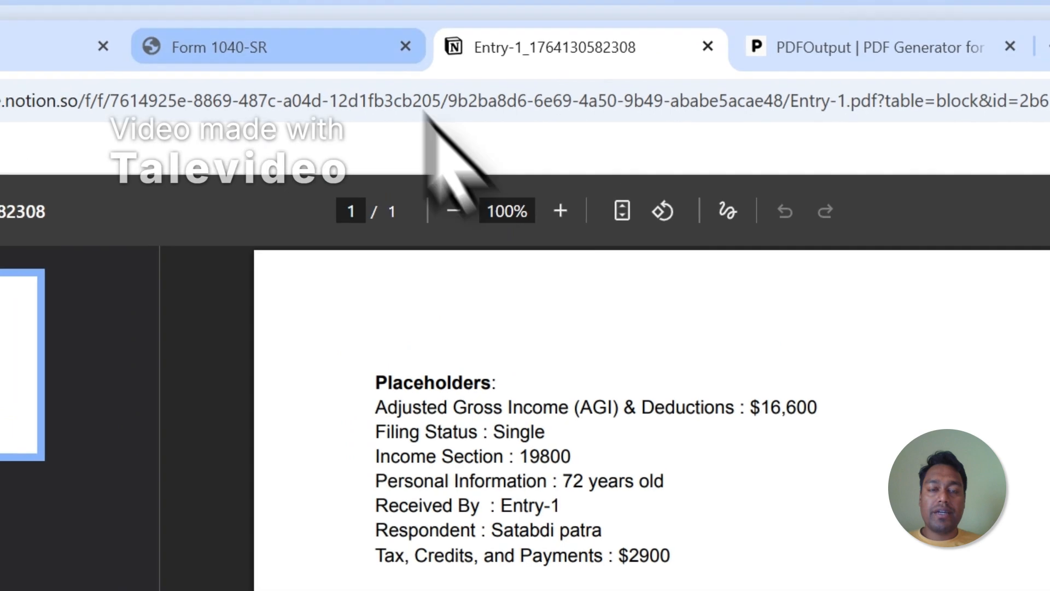
left_click(378, 49)
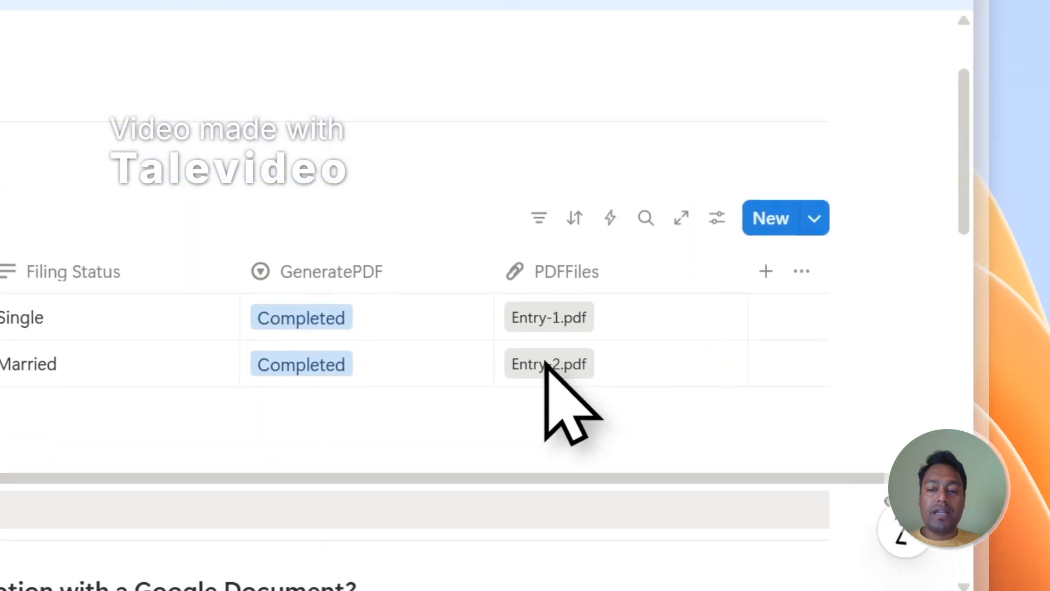
Open Entry-2.pdf from the PDFFiles column, compare its filled placeholders with those in Entry-1.pdf, and close both PDFs
left_click(717, 558)
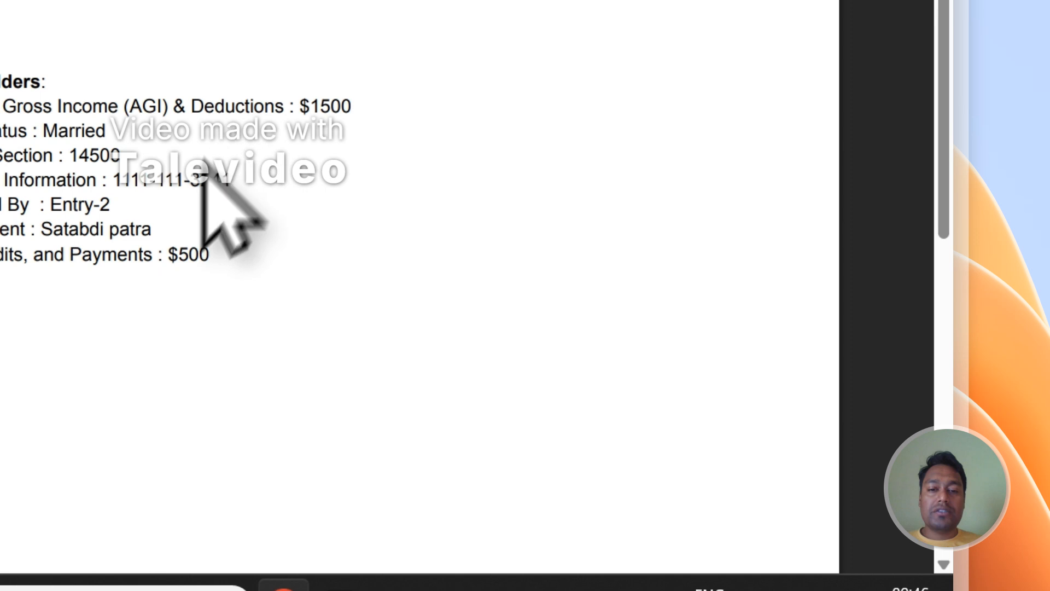
left_click_drag(222, 185, 662, 383)
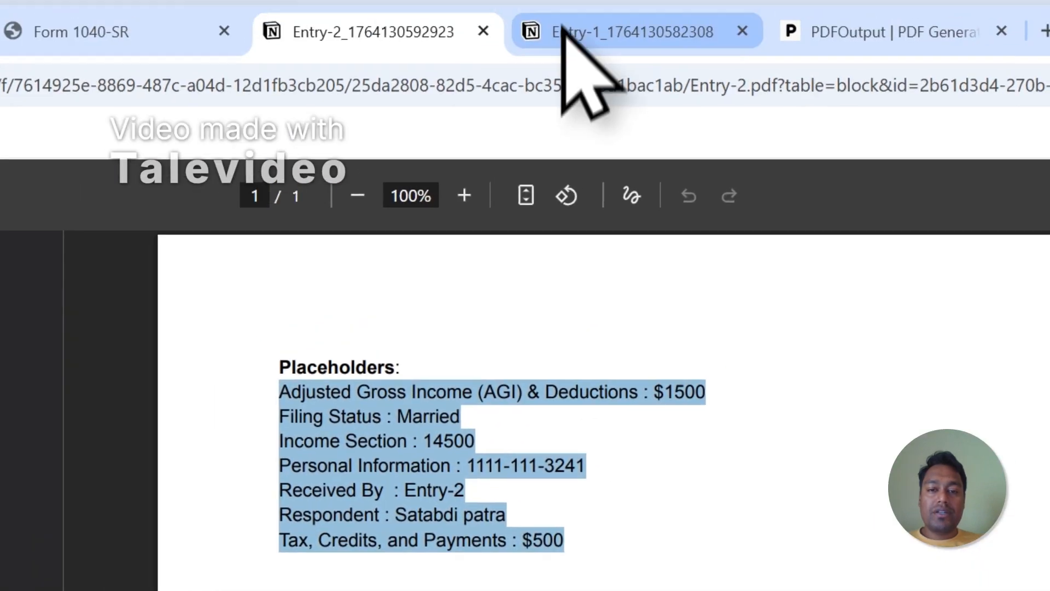
left_click(567, 33)
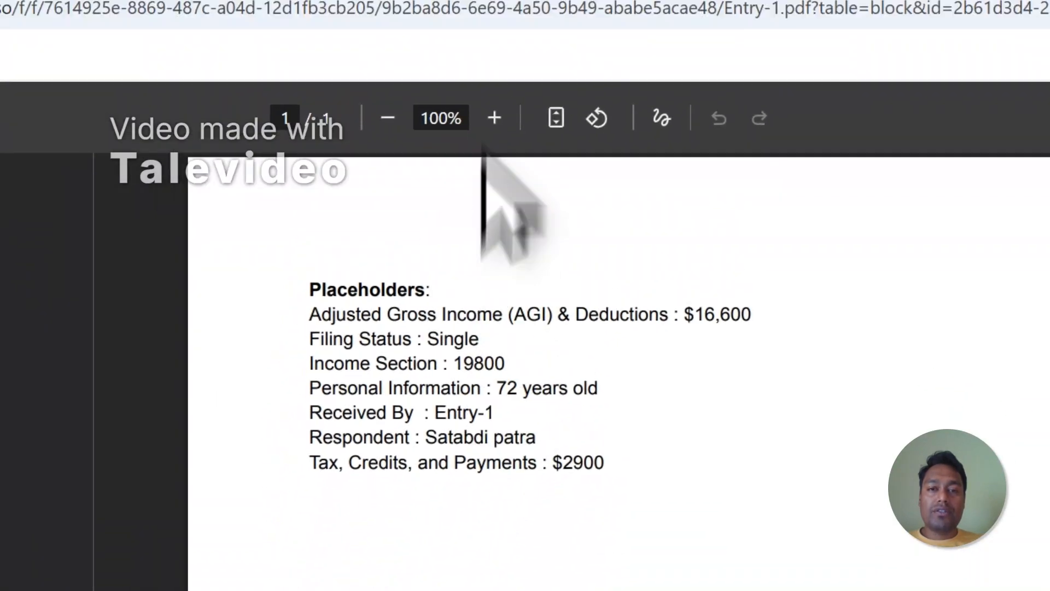
left_click(465, 120)
left_click(623, 347)
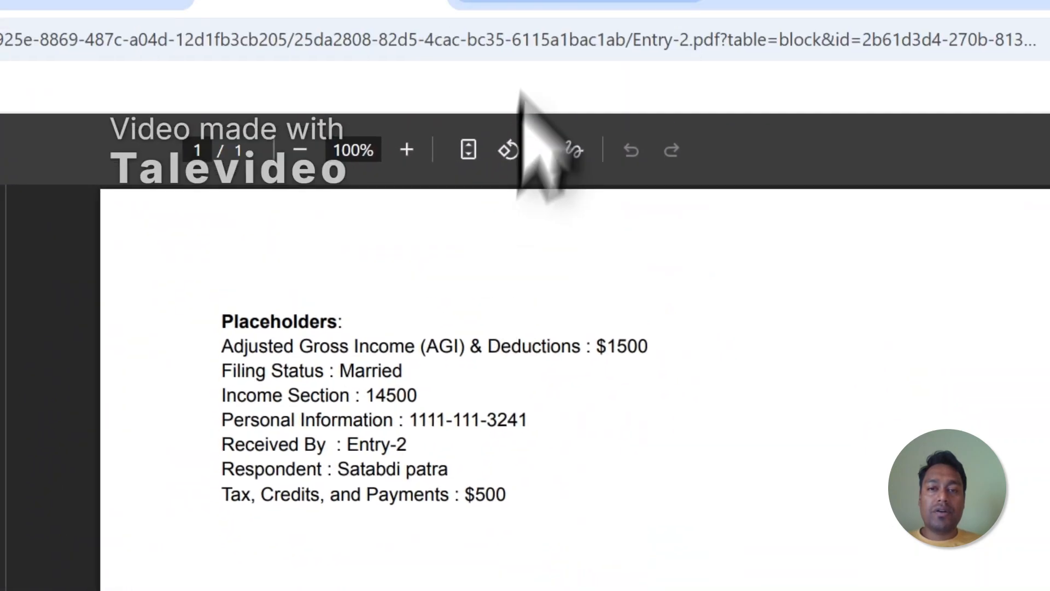
left_click(552, 85)
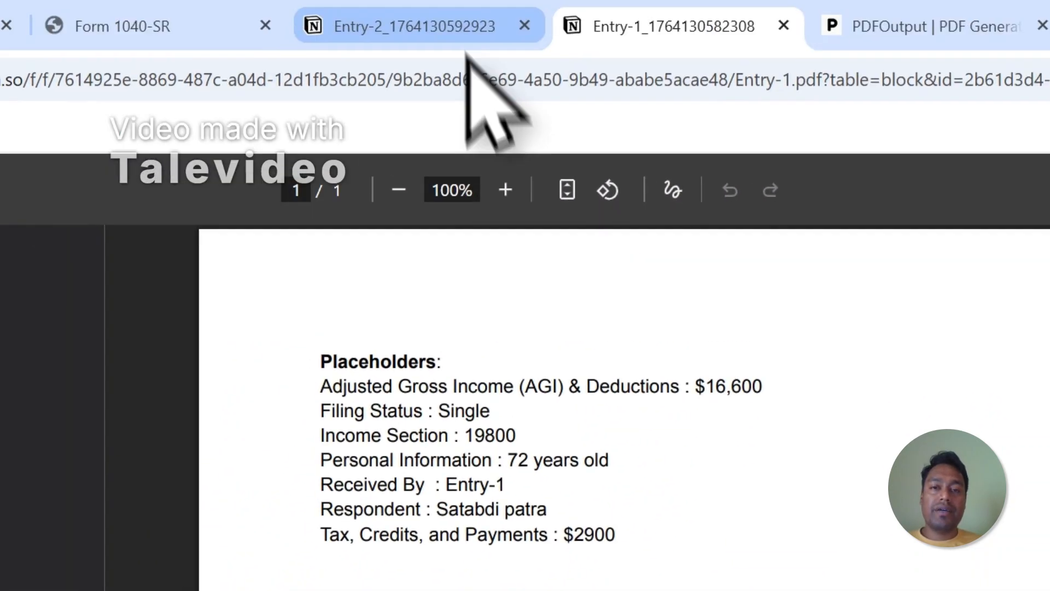
left_click(465, 35)
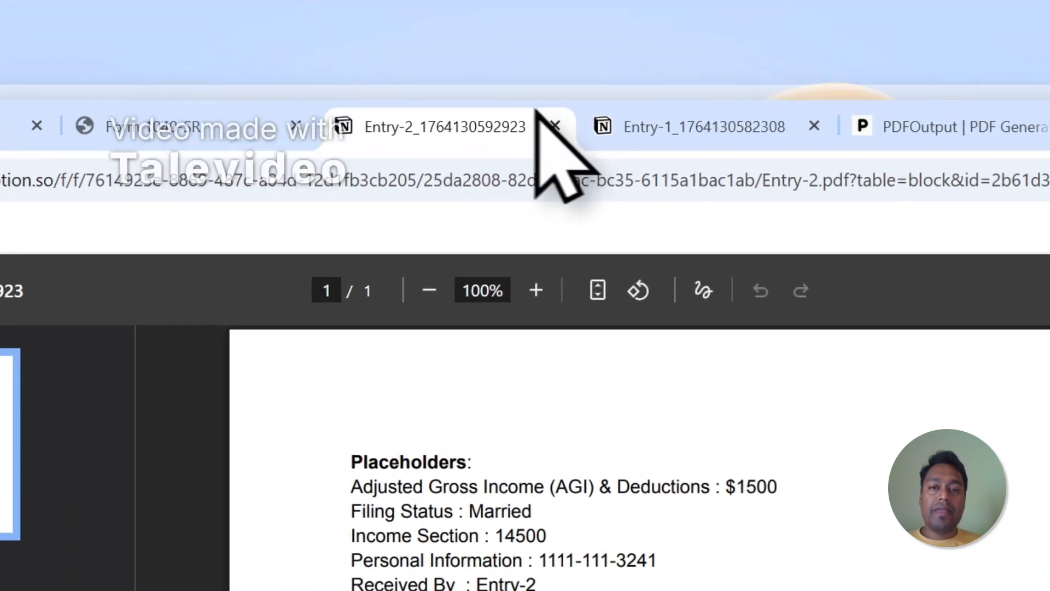
left_click(553, 124)
left_click(559, 136)
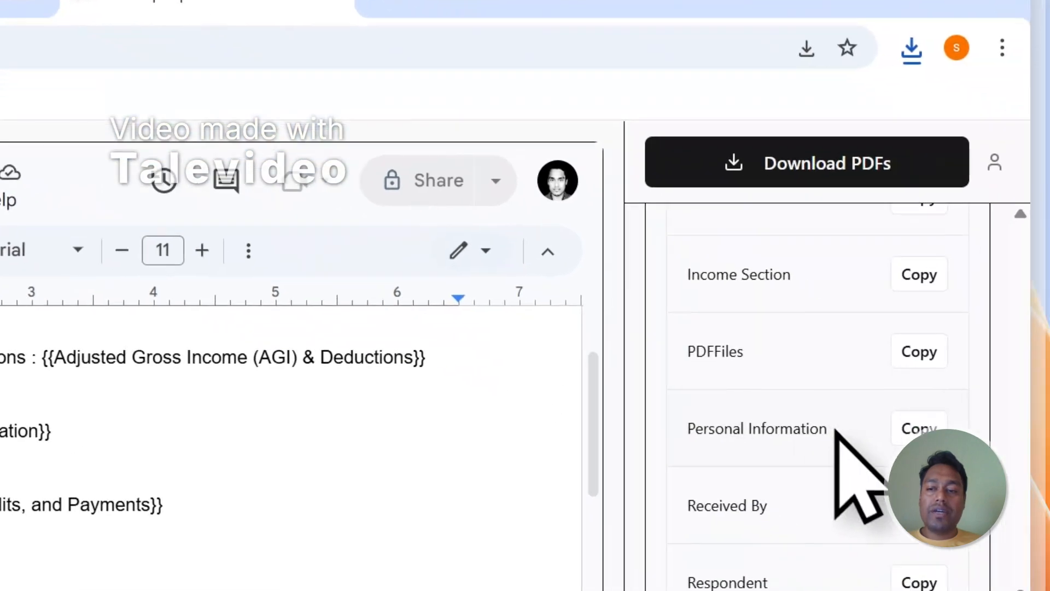
Return from PDFOutput to the Form 1040-SR database in Notion and set GeneratePDF to Ready to Generate in a new third row
scroll(837, 438, "up", 5)
scroll(829, 511, "up", 5)
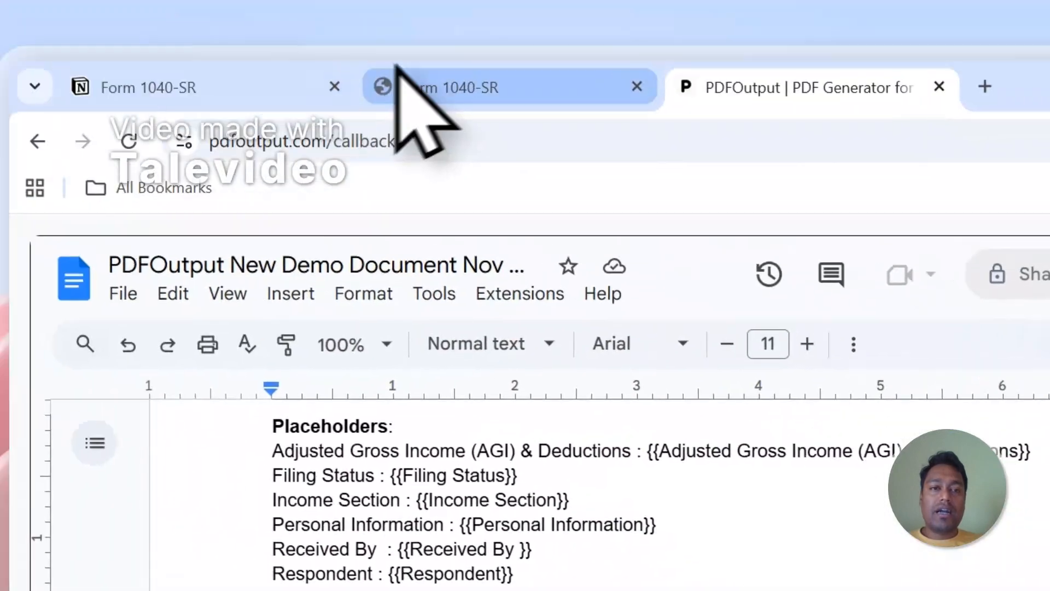
left_click(398, 68)
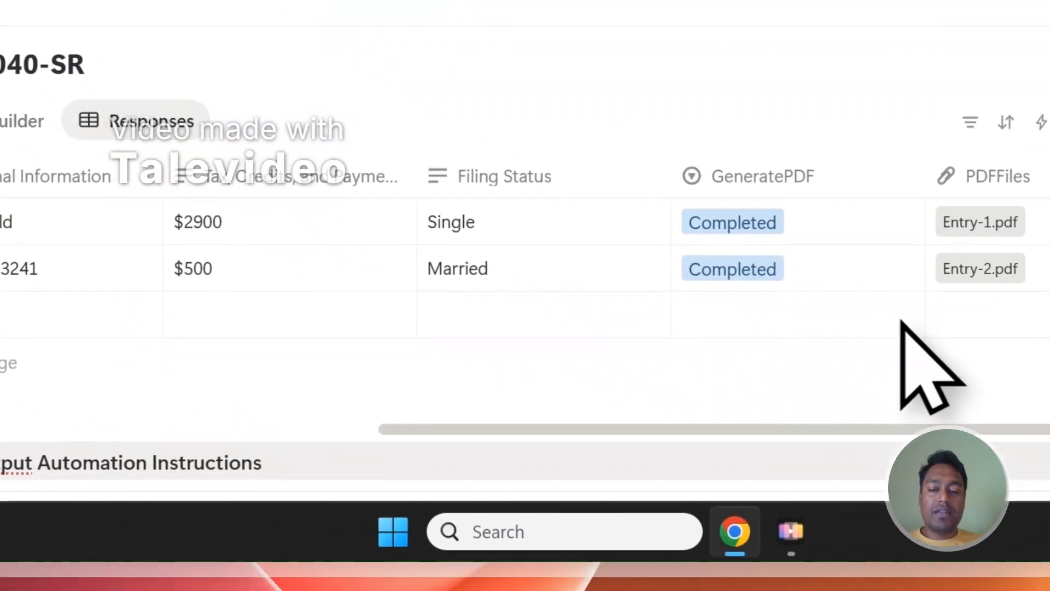
left_click(897, 317)
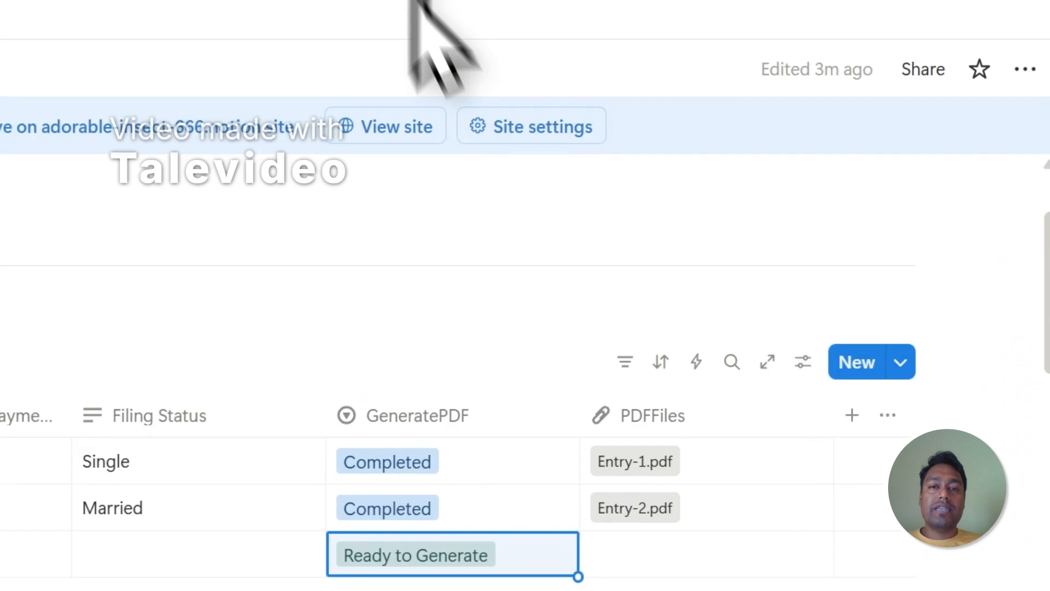
Switch to PDFOutput and review the setup panel from the mapping section back up to the Notion database selection
left_click(304, 101)
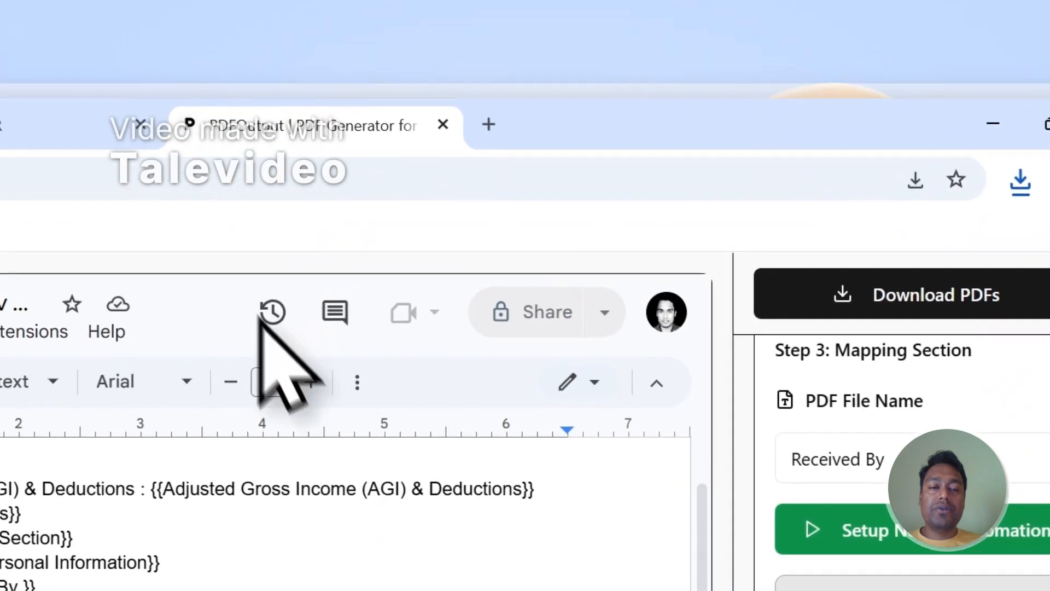
scroll(424, 503, "up", 1)
left_click_drag(897, 372, 898, 268)
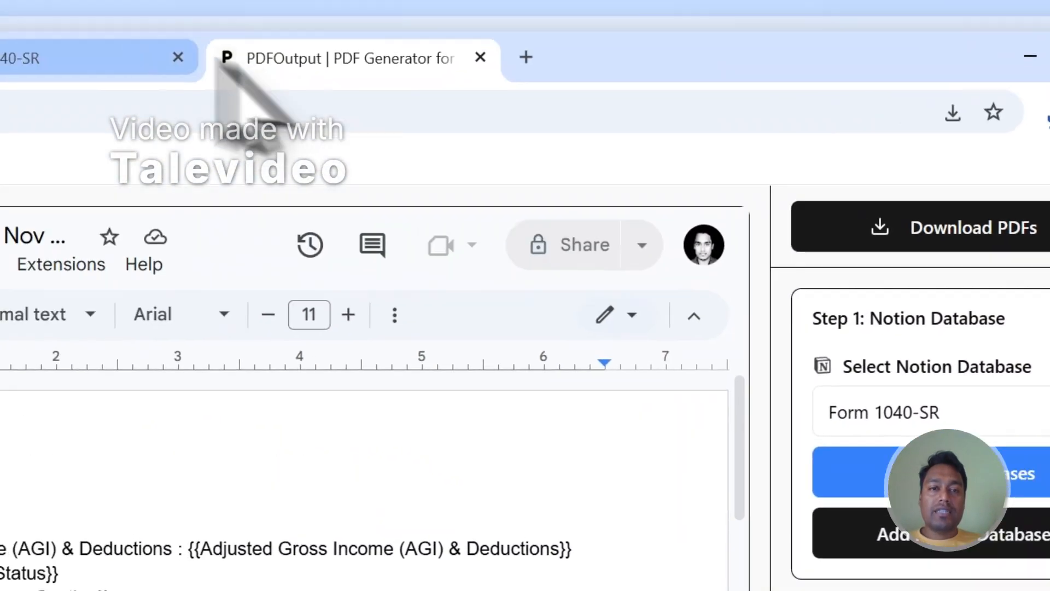
Add a fourth page to the Form 1040-SR responses in Notion and set its GeneratePDF property to Ready to Generate
left_click(98, 58)
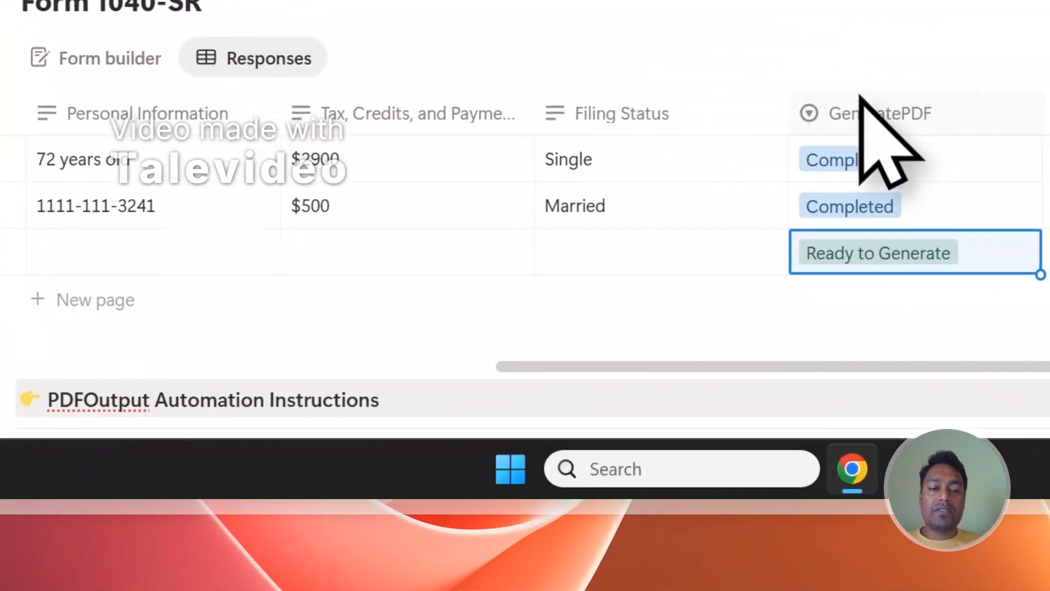
left_click(120, 301)
left_click(946, 306)
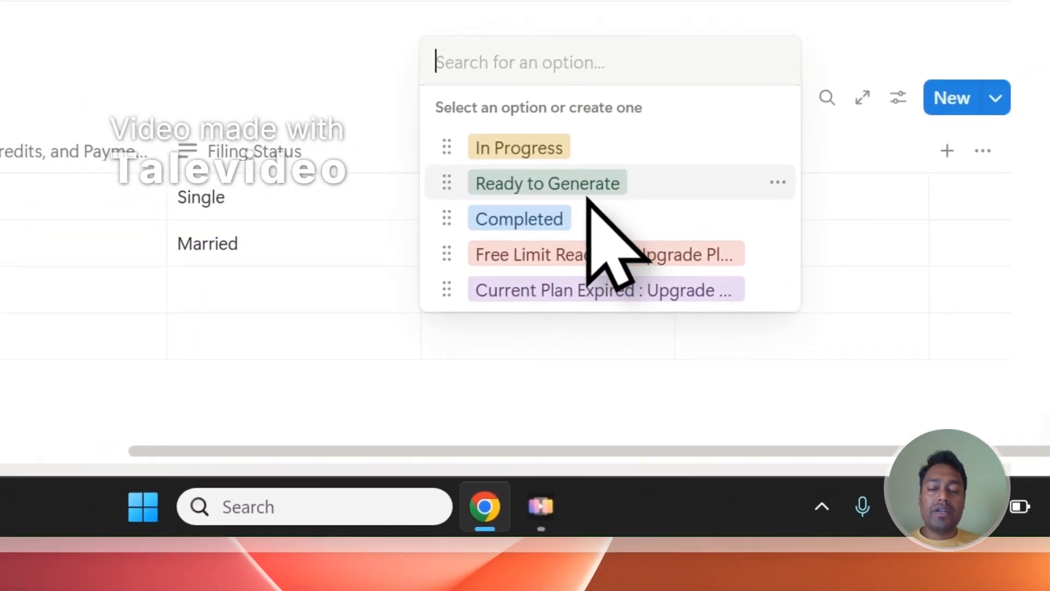
left_click(913, 121)
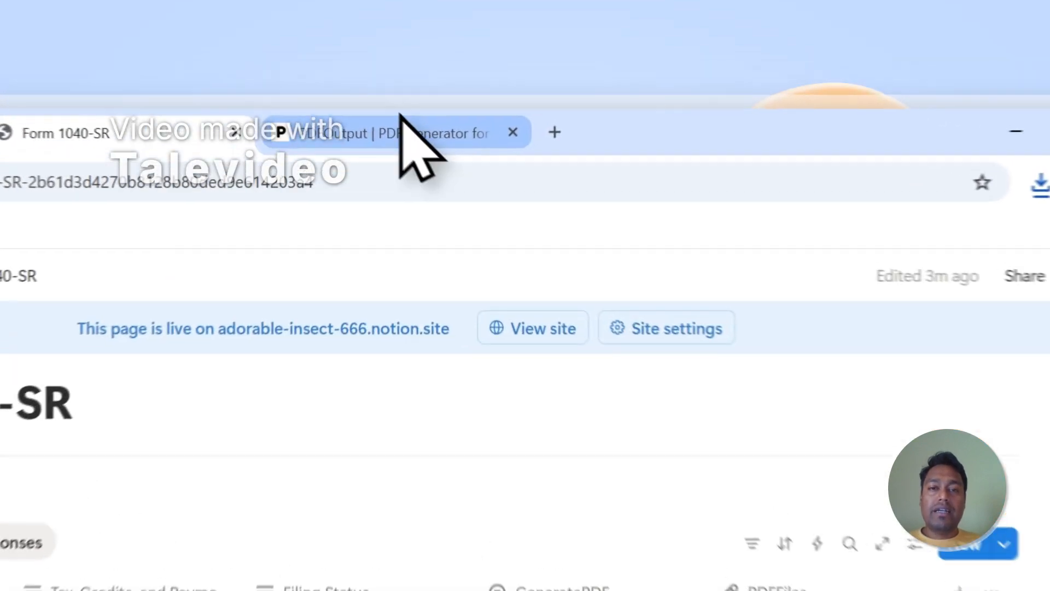
Switch to PDFOutput, open the support chat to view it, and close it again
left_click(525, 80)
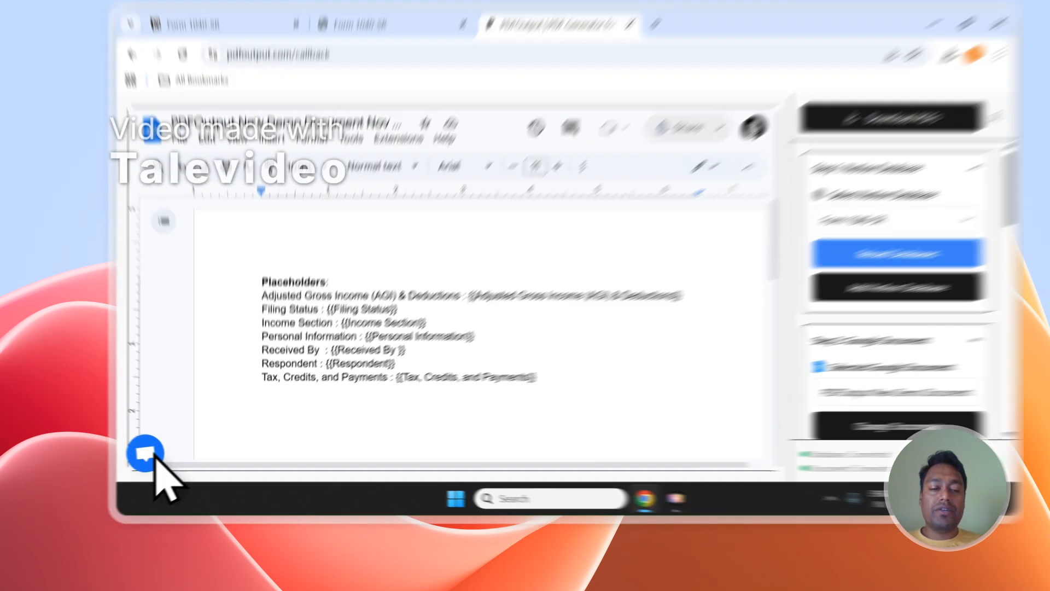
left_click(144, 468)
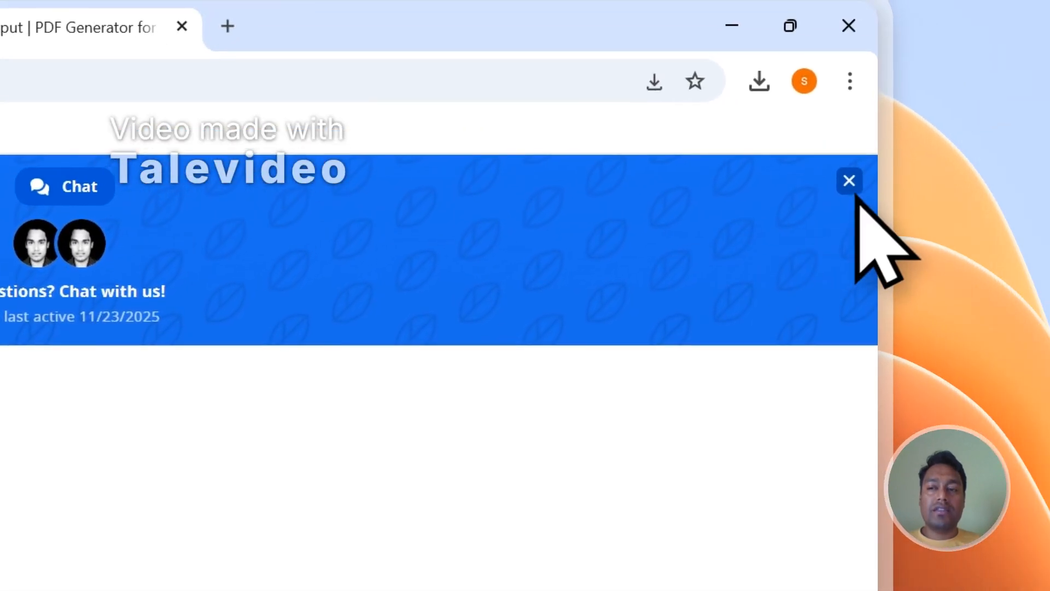
left_click(848, 180)
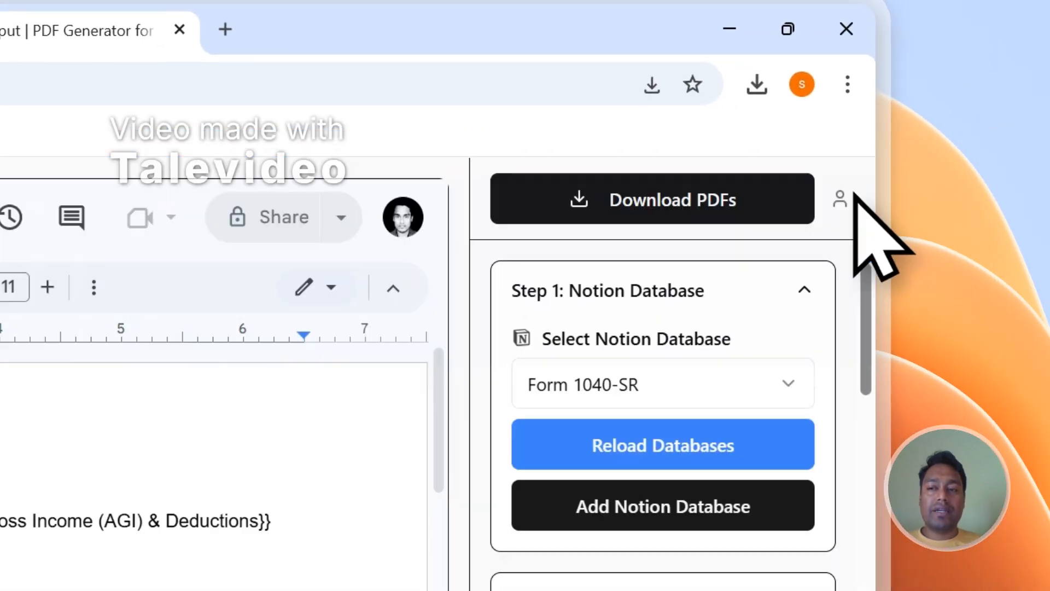
Go to the PDFOutput home page, view the Send Message contact form linked from its footer, and return to the Notion database
left_click(845, 199)
left_click(644, 414)
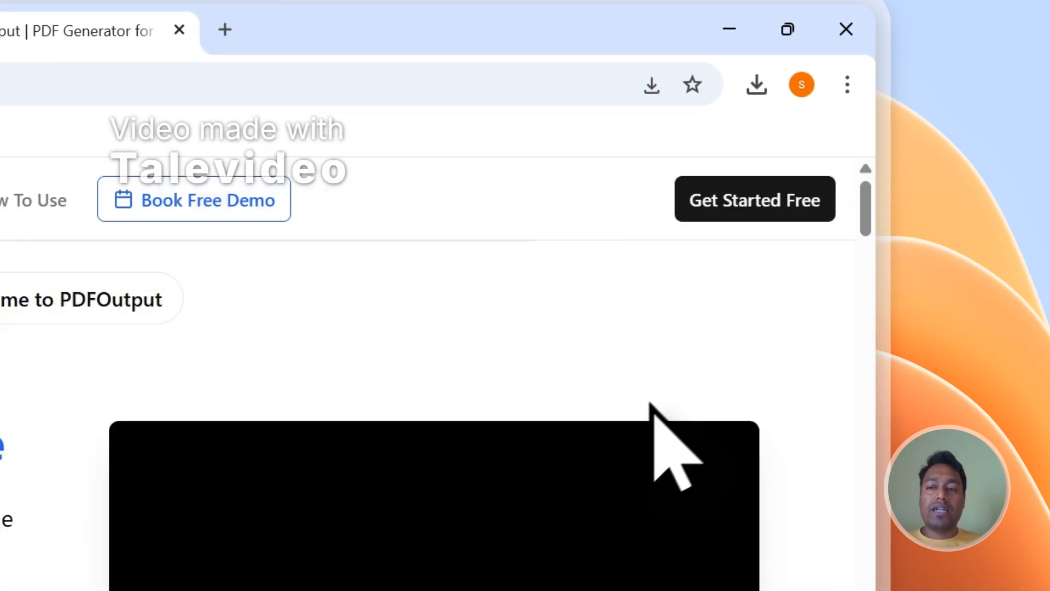
left_click_drag(862, 212, 864, 412)
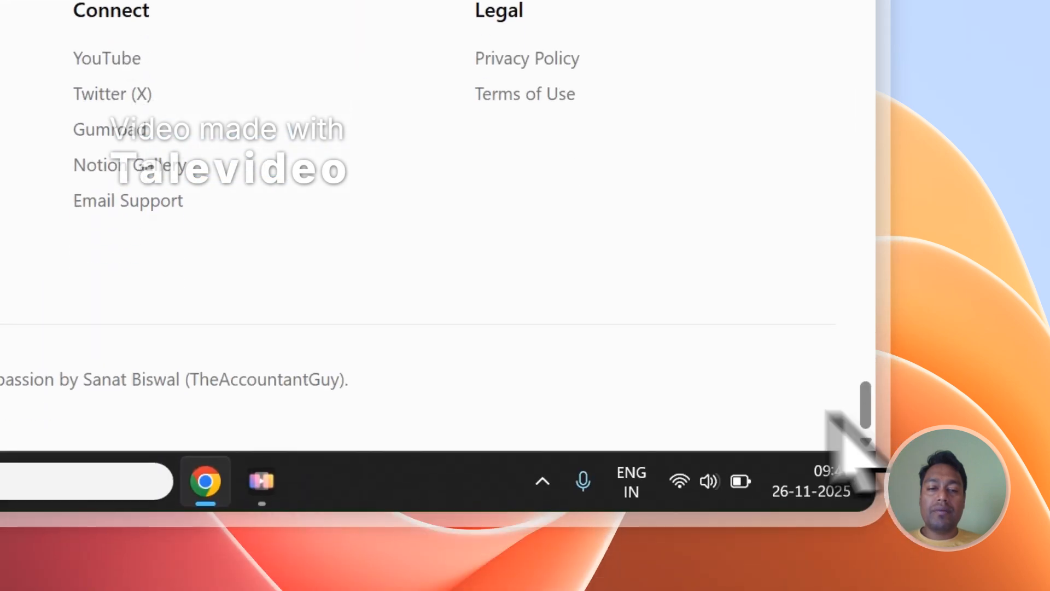
left_click(274, 183)
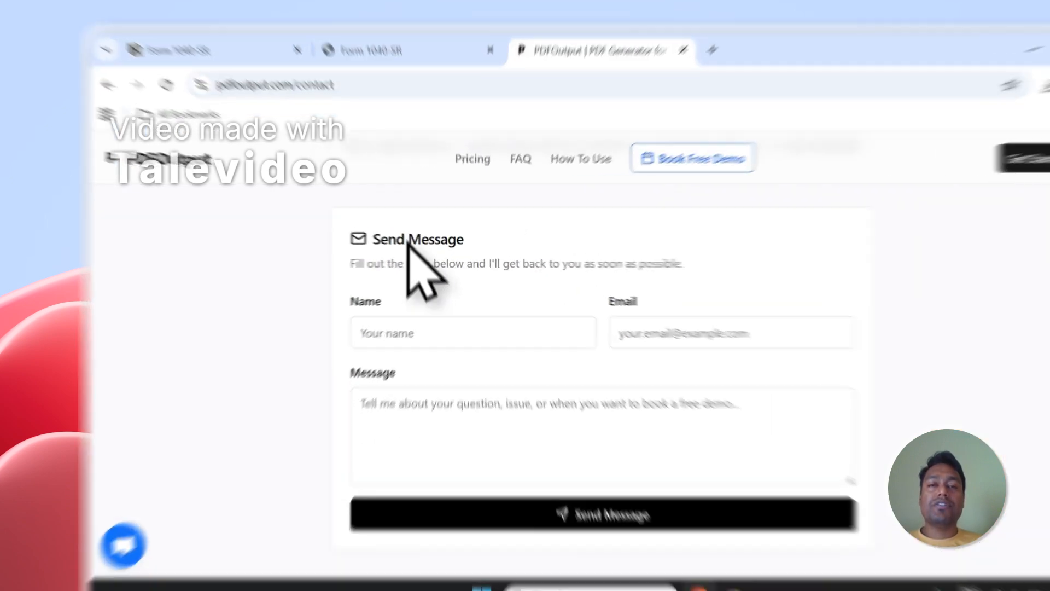
left_click(359, 81)
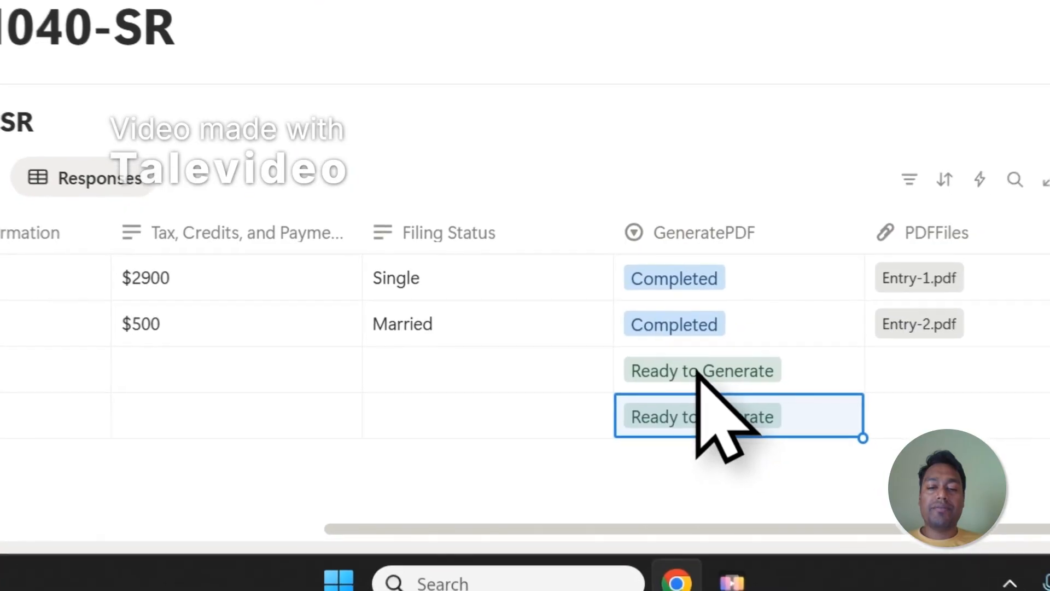